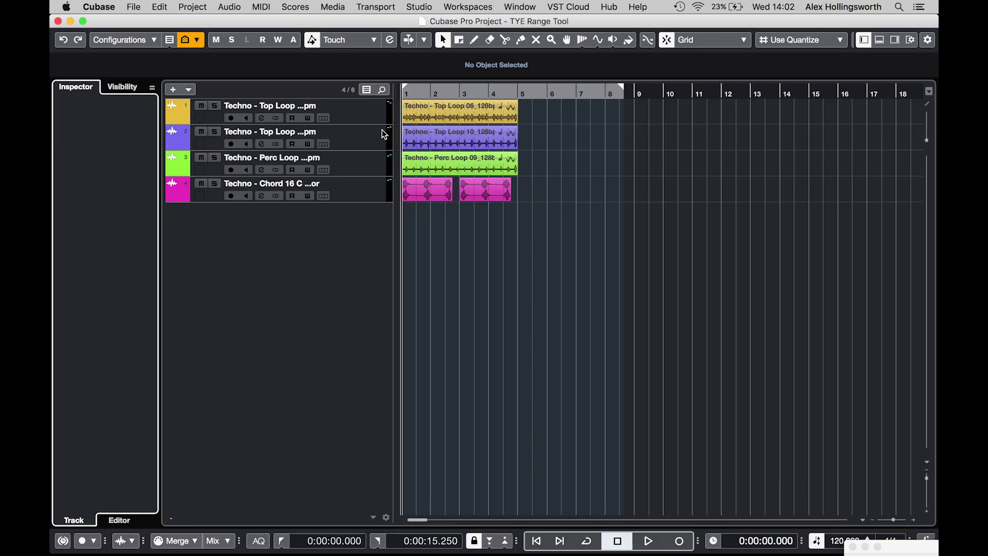
Open and then close the MediaBay loops and samples browser
key("F5")
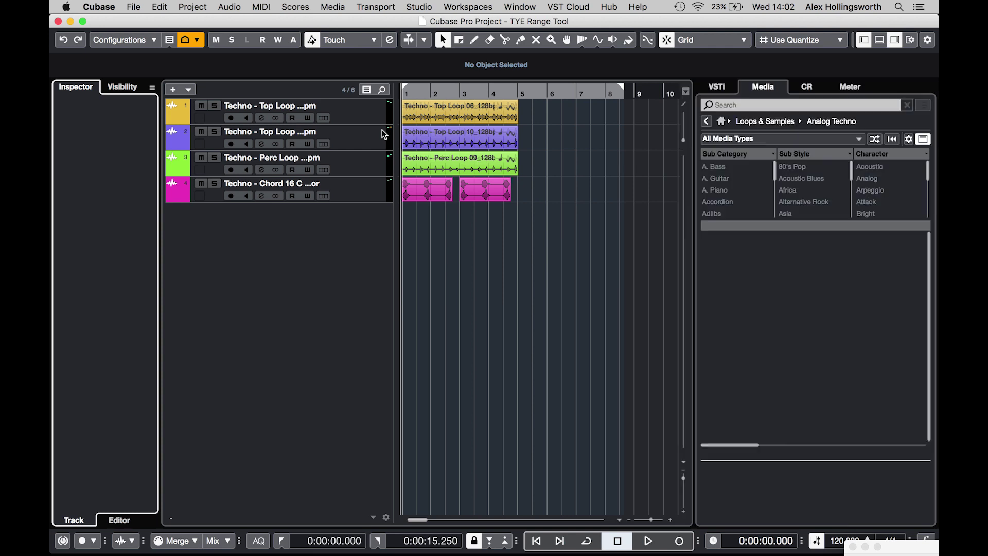
key("F5")
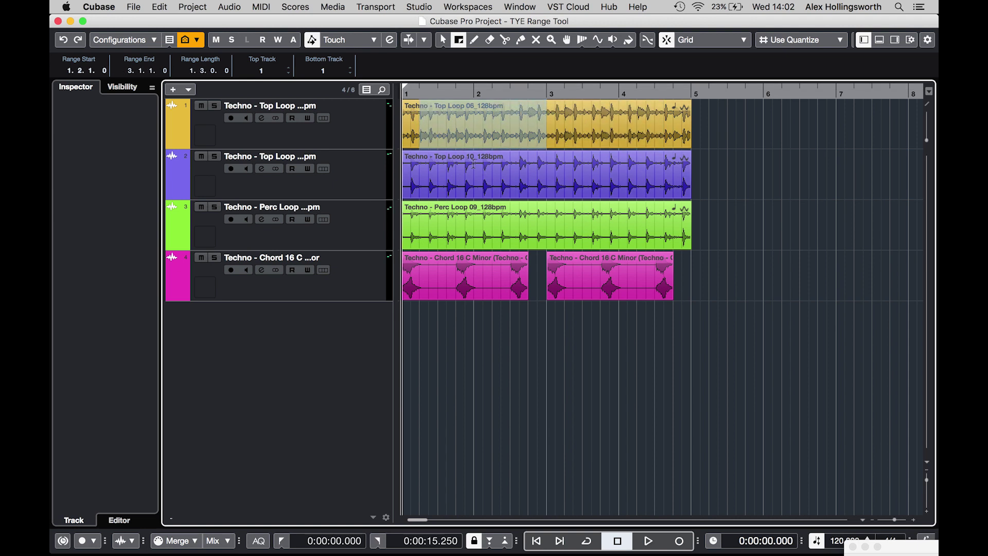
left_click_drag(446, 165, 669, 253)
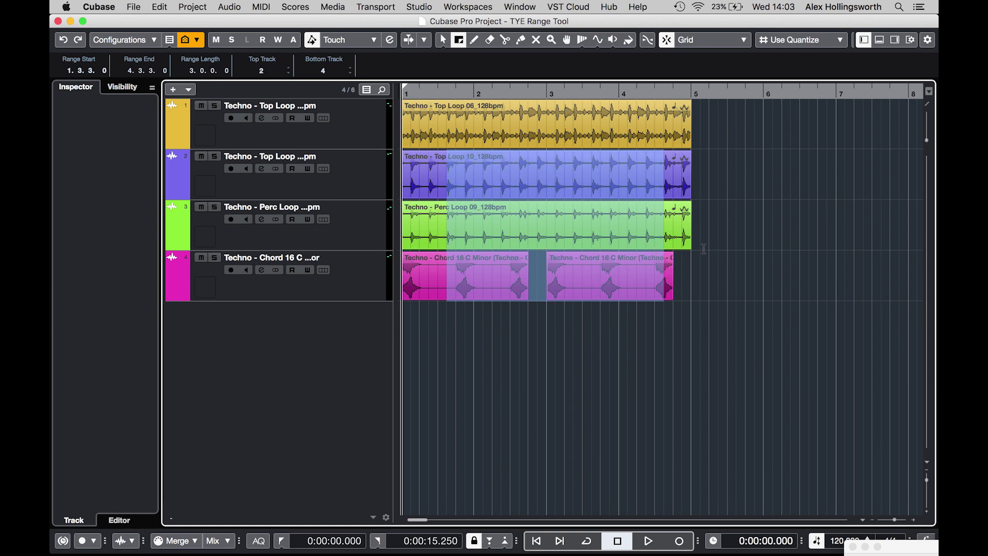
left_click(720, 170)
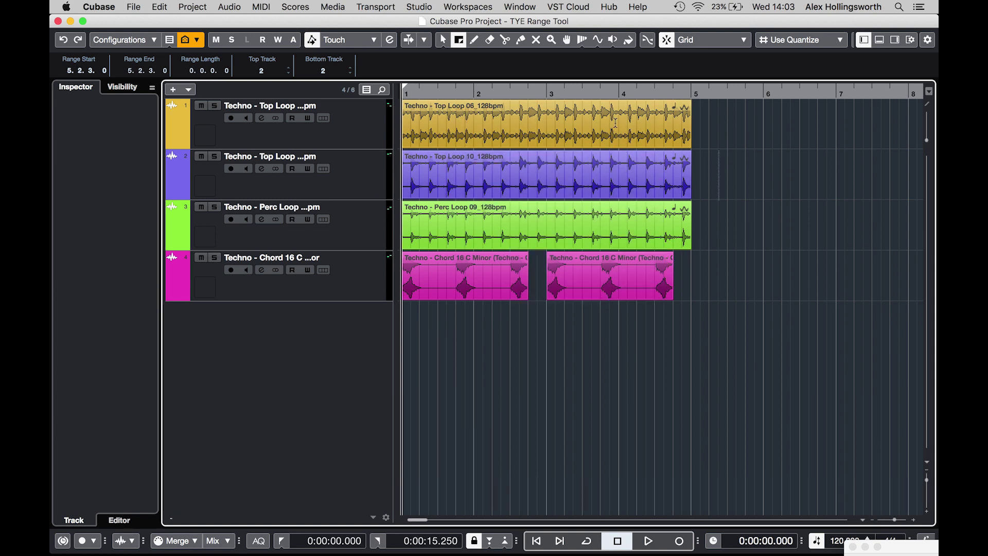
left_click_drag(619, 116, 689, 221)
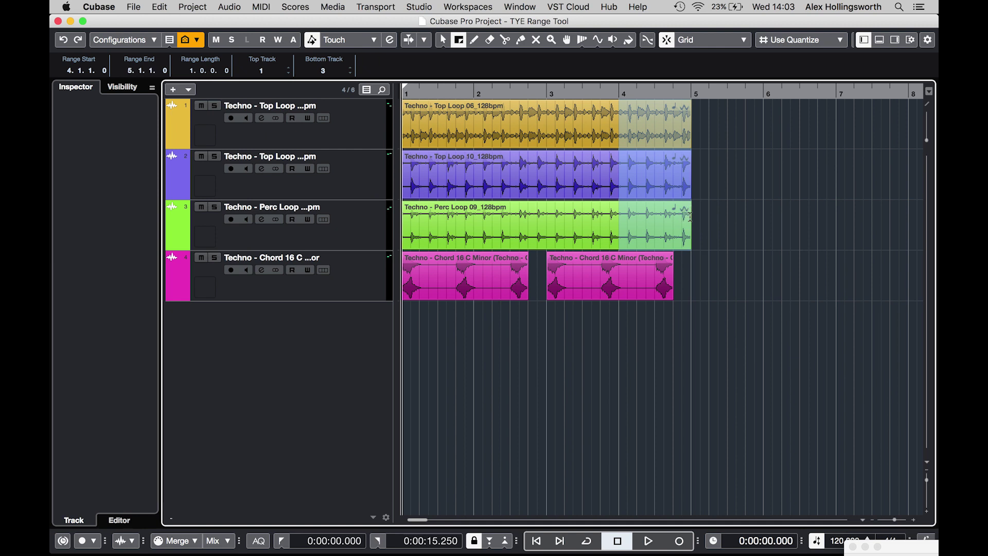
left_click_drag(652, 136, 711, 138, "alt")
key("super+d")
key("super+d")
key("super+d")
key("super+d")
key("super+d")
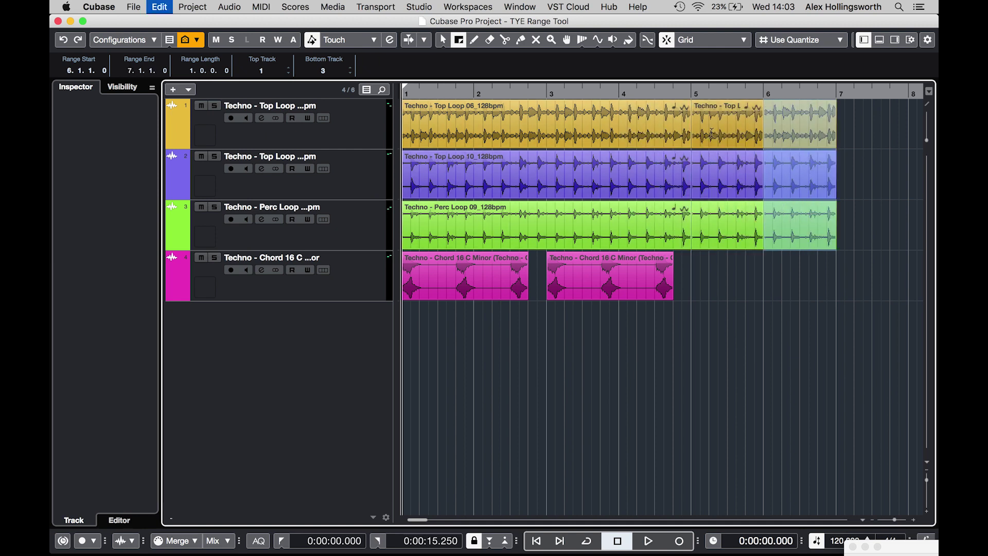
key("g")
key("g")
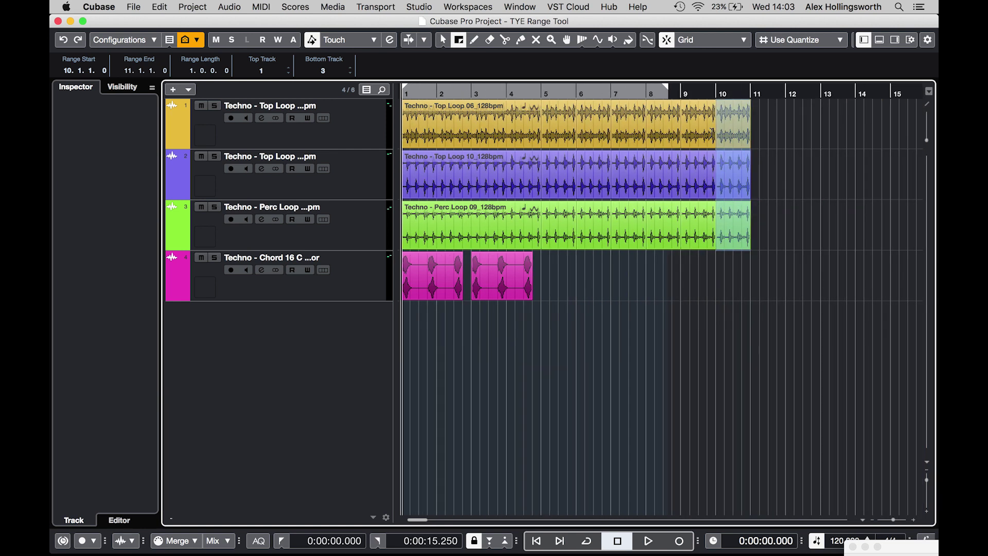
key("super+z")
key("super+z")
key("super+z")
key("super+z")
key("super+z")
key("super+z")
key("1")
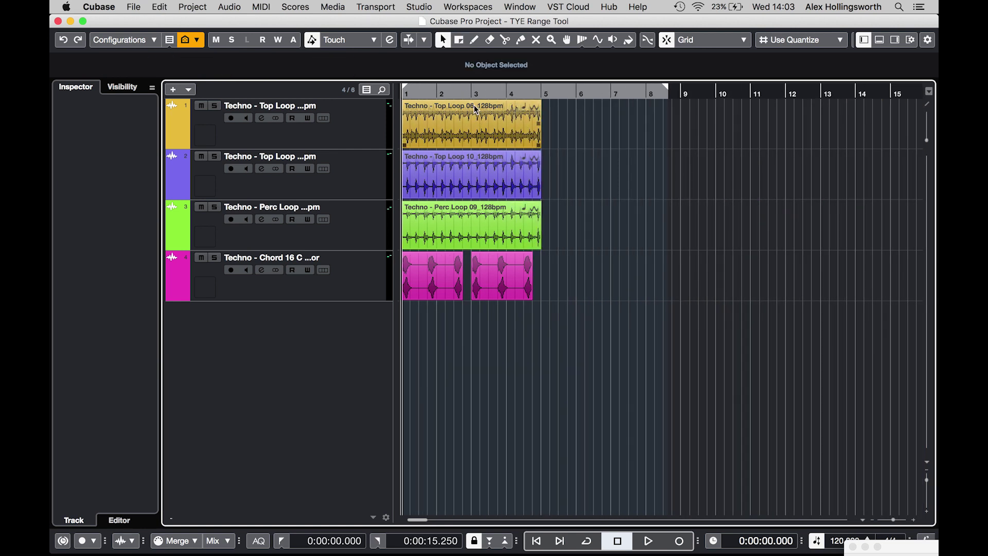
key("2")
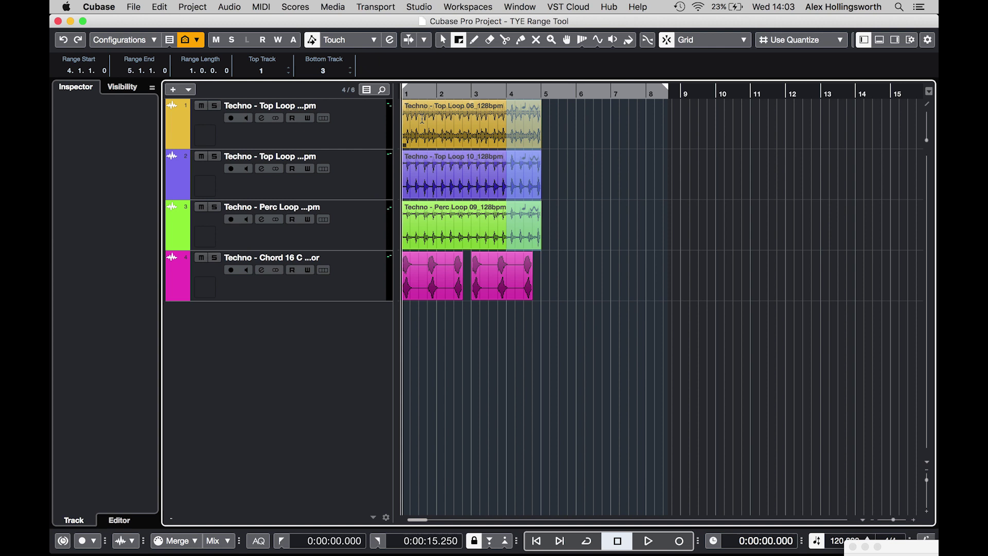
left_click_drag(422, 119, 503, 120)
left_click_drag(412, 111, 523, 208)
left_click(558, 126)
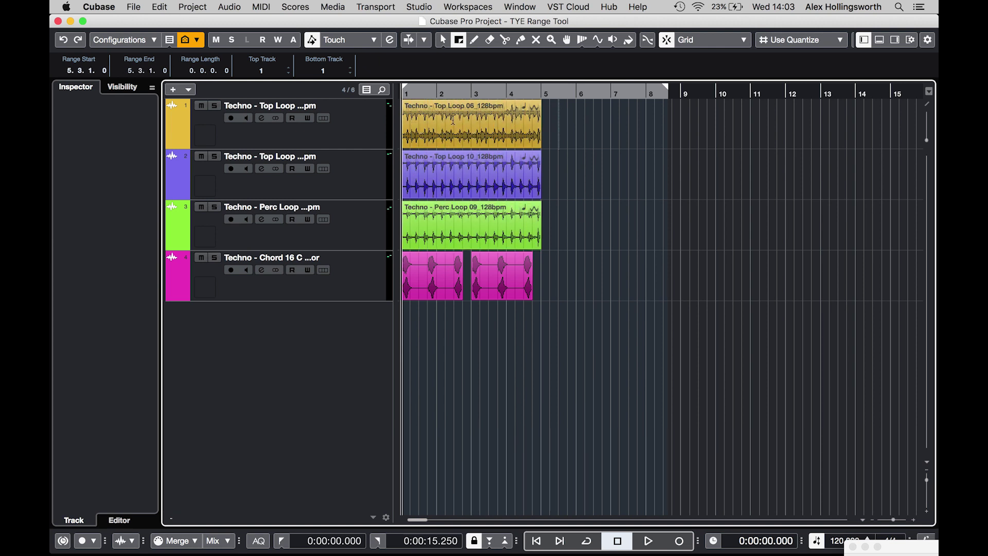
left_click_drag(428, 121, 528, 129)
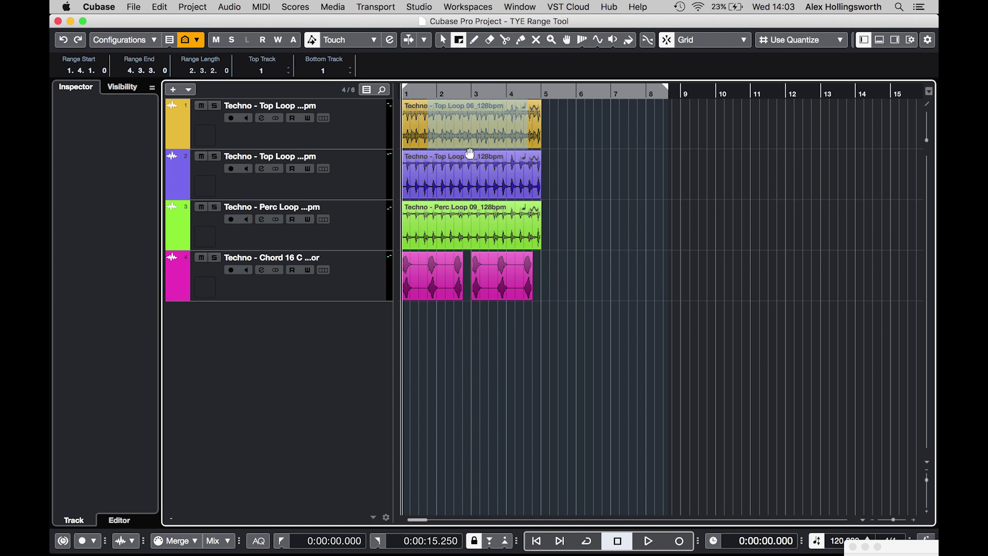
left_click_drag(470, 149, 502, 489)
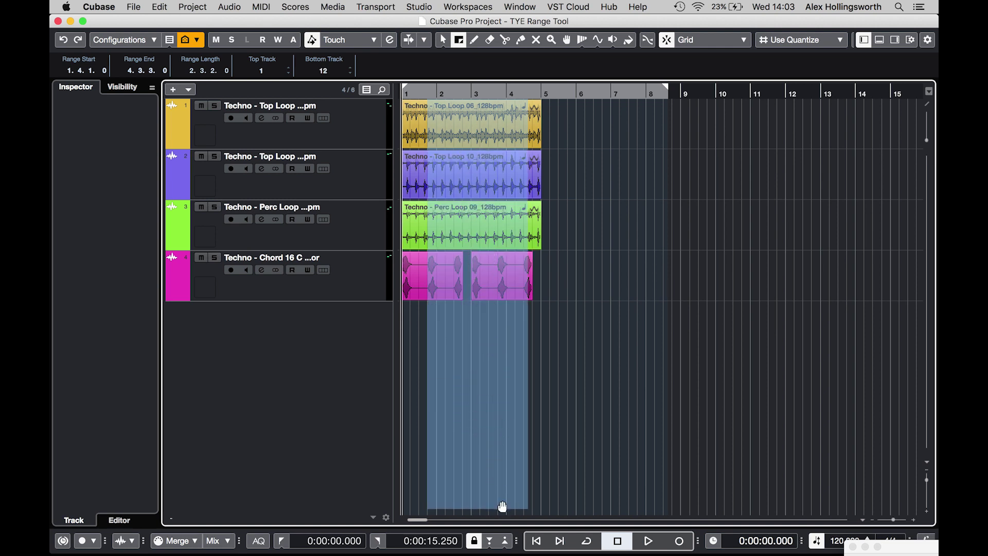
left_click(563, 122)
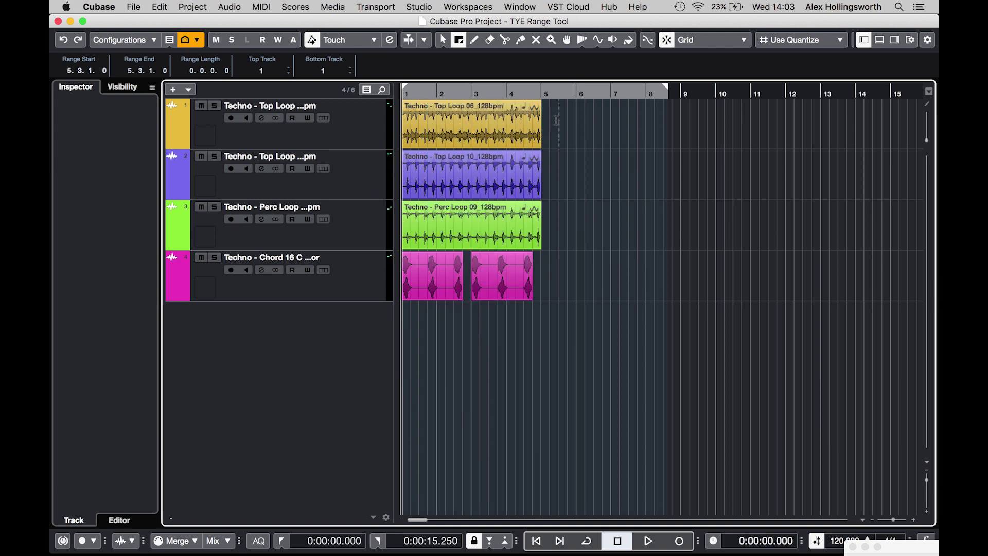
key("h")
key("h")
key("h")
left_click(349, 133)
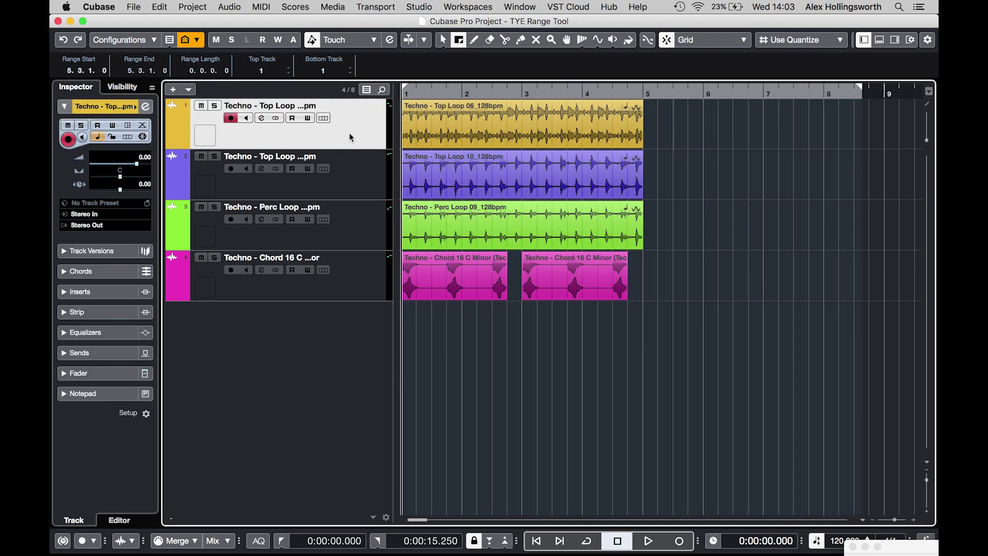
key("z")
key("h")
key("h")
key("h")
key("h")
key("h")
key("h")
key("g")
key("g")
key("g")
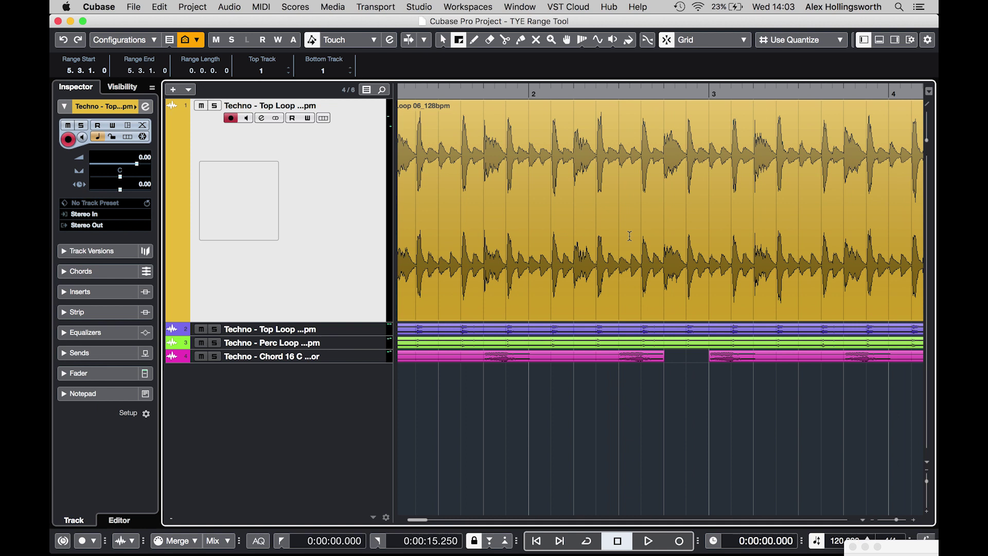
left_click_drag(489, 159, 575, 164)
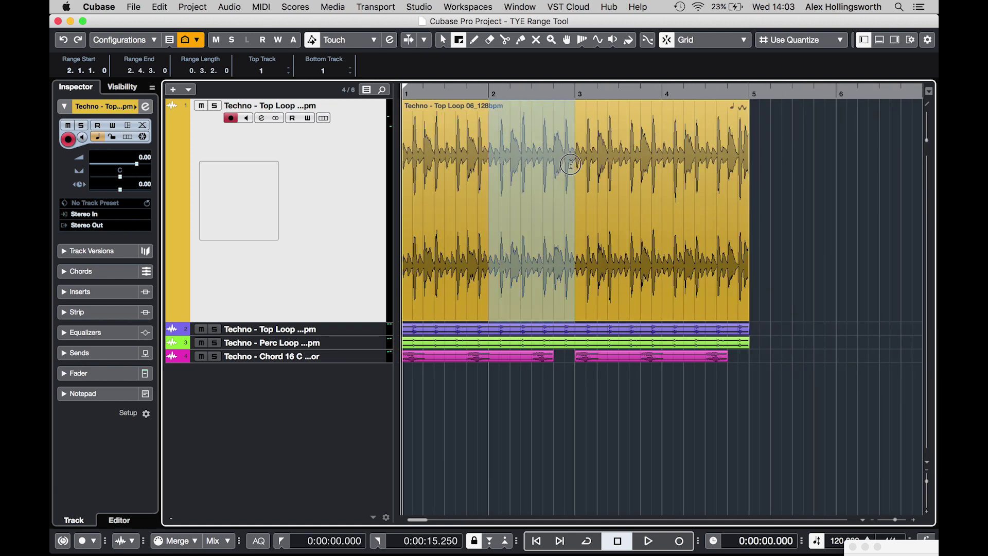
key("shift+x")
left_click(576, 164)
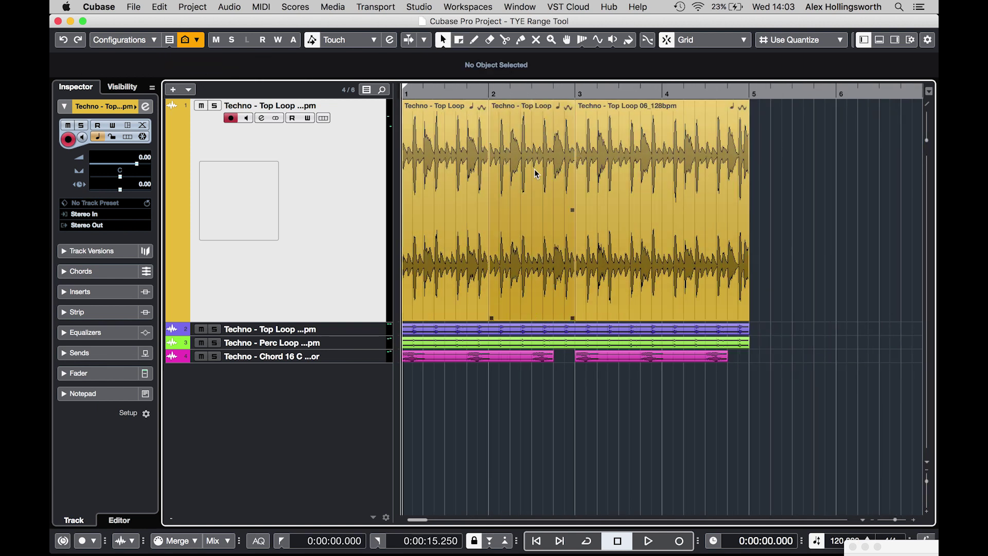
left_click_drag(642, 166, 721, 169)
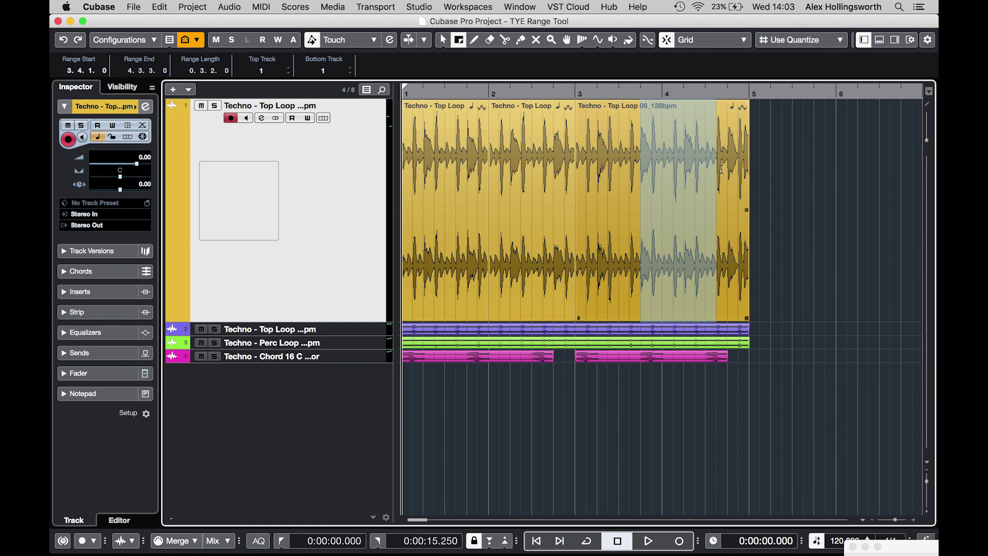
key("shift+x")
key("1")
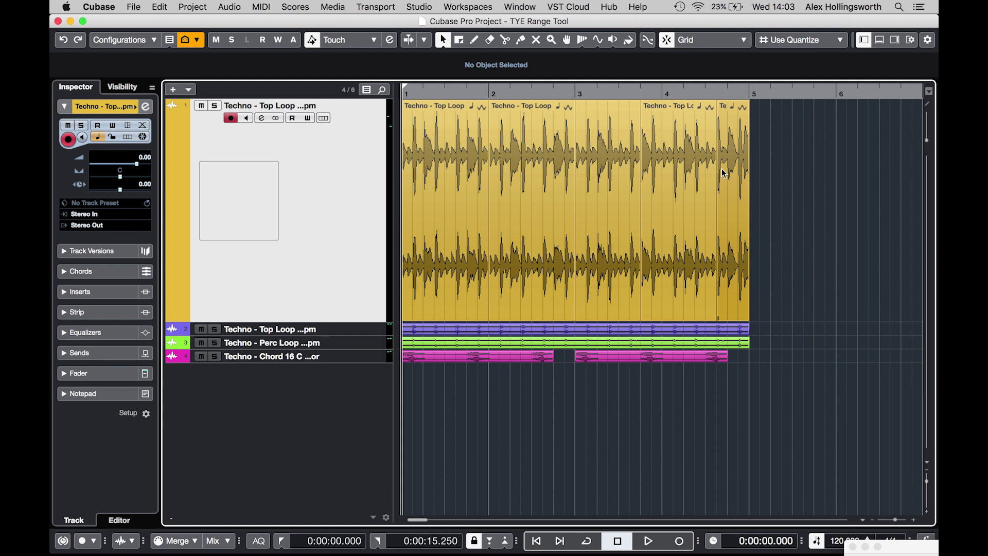
key("super+z")
key("super+z")
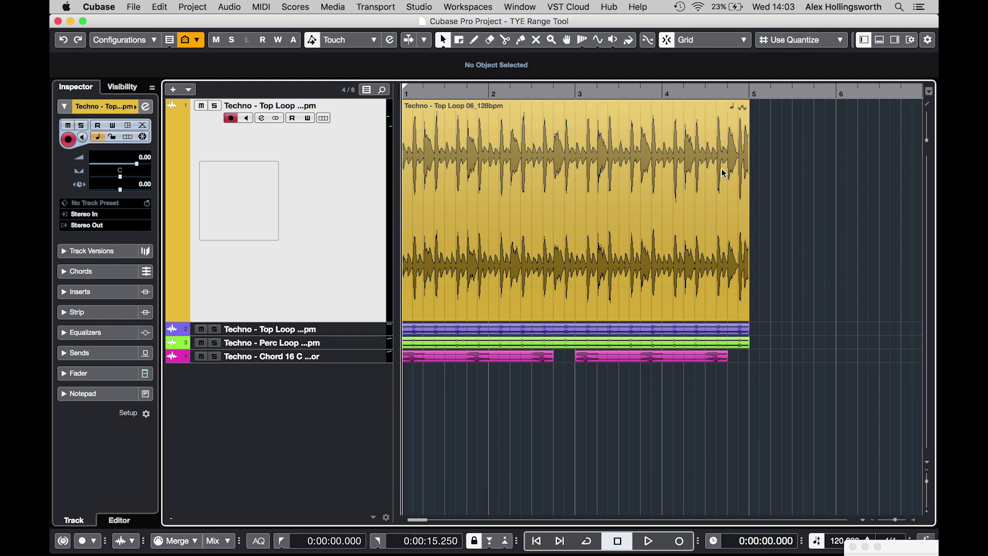
key("2")
left_click_drag(532, 162, 646, 162)
key("shift+x")
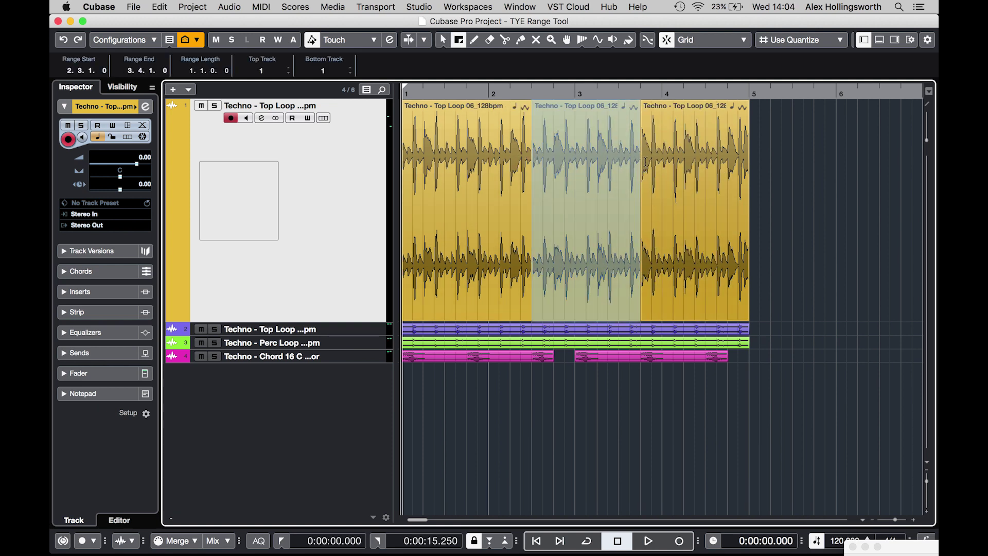
key("1")
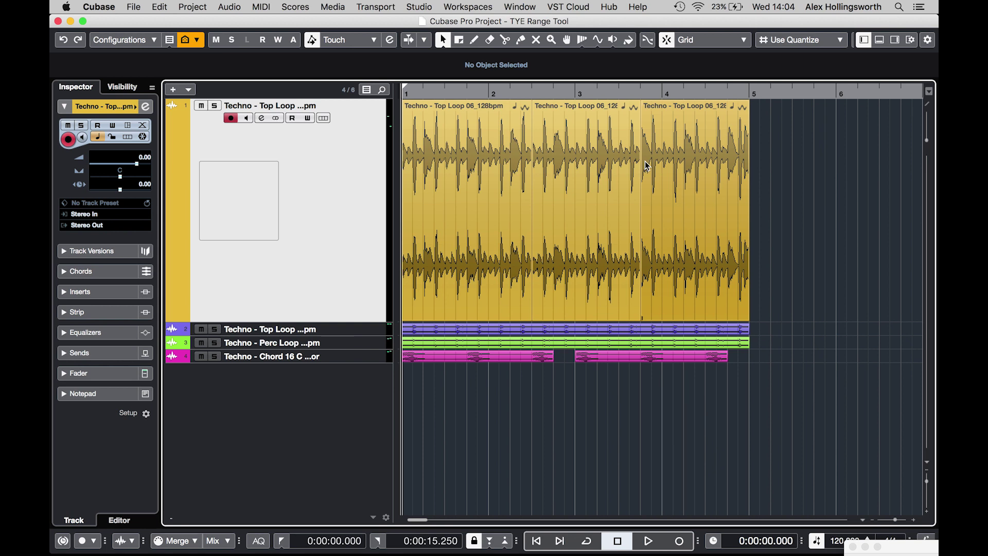
key("super+z")
key("super+z")
key("shift+g")
key("shift+g")
key("shift+g")
key("shift+g")
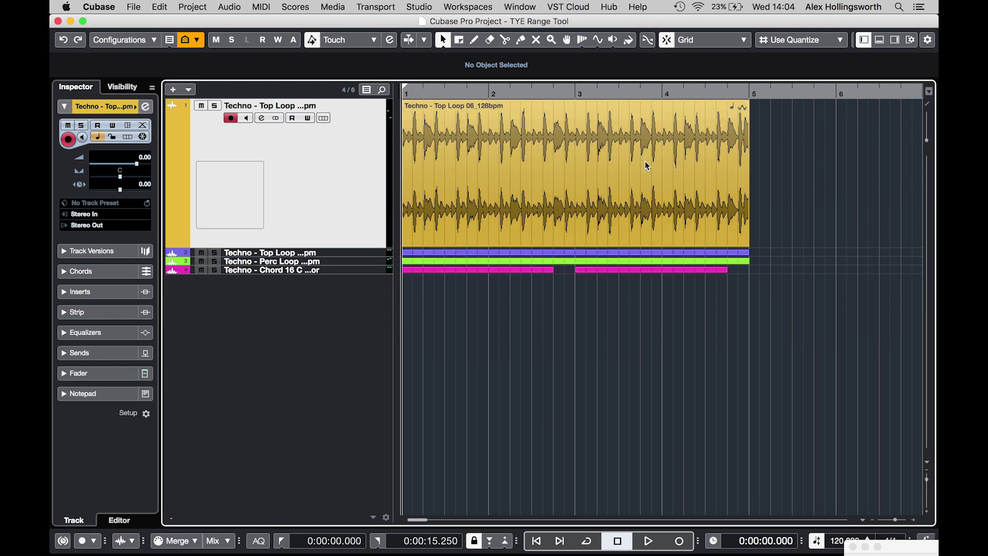
Make all four loop tracks equally tall, enlarging them twice
key("shift+g")
key("shift+g")
key("shift+g")
key("shift+g")
key("shift+g")
key("shift+g")
key("shift+g")
key("shift+g")
key("shift+g")
key("shift+g")
key("shift+g")
key("shift+g")
key("shift+h")
key("shift+h")
key("shift+h")
key("shift+h")
key("shift+h")
key("shift+h")
key("shift+h")
key("shift+h")
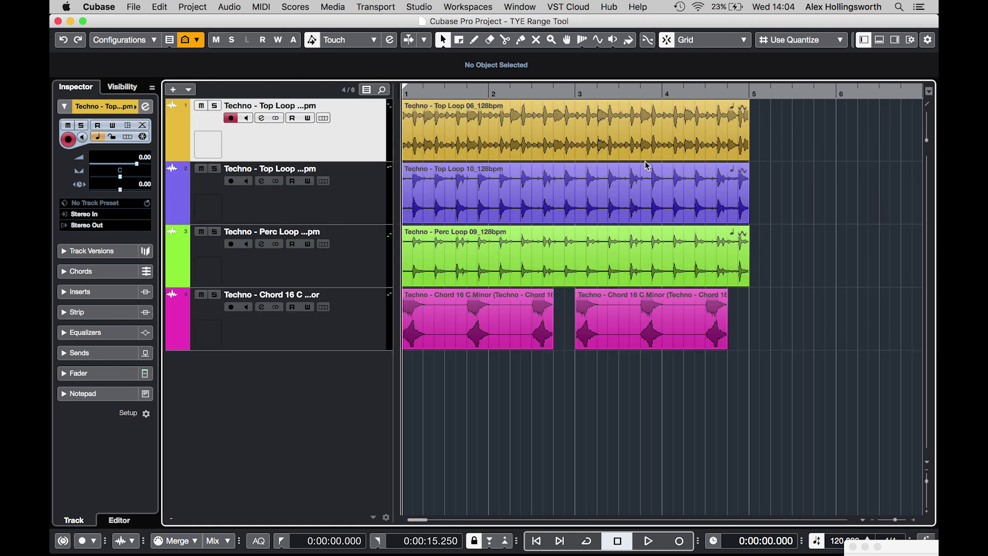
key("shift+h")
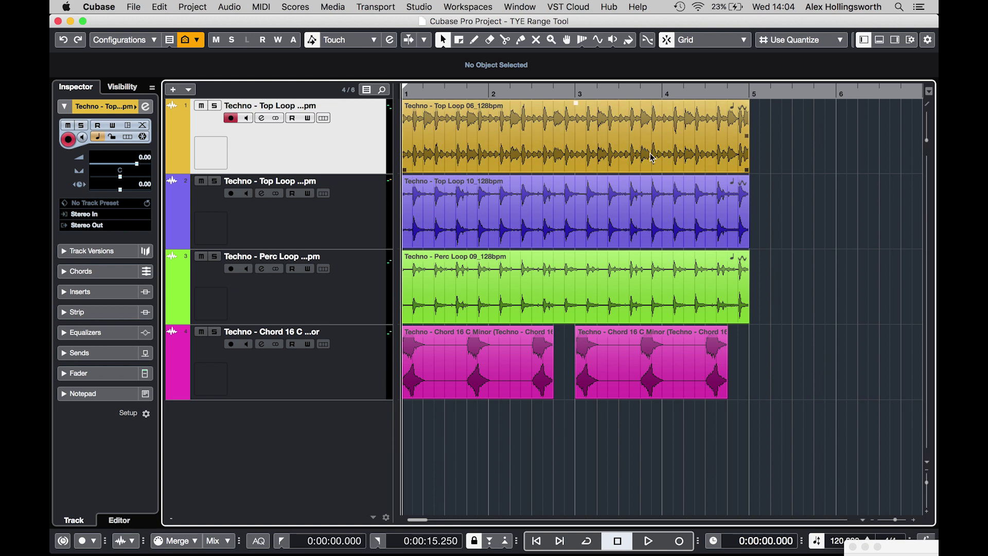
Mark an off-grid range with Snap off, then bars 3–4 on tracks 1–2 with Snap on
key("j")
key("2")
left_click_drag(452, 129, 639, 161)
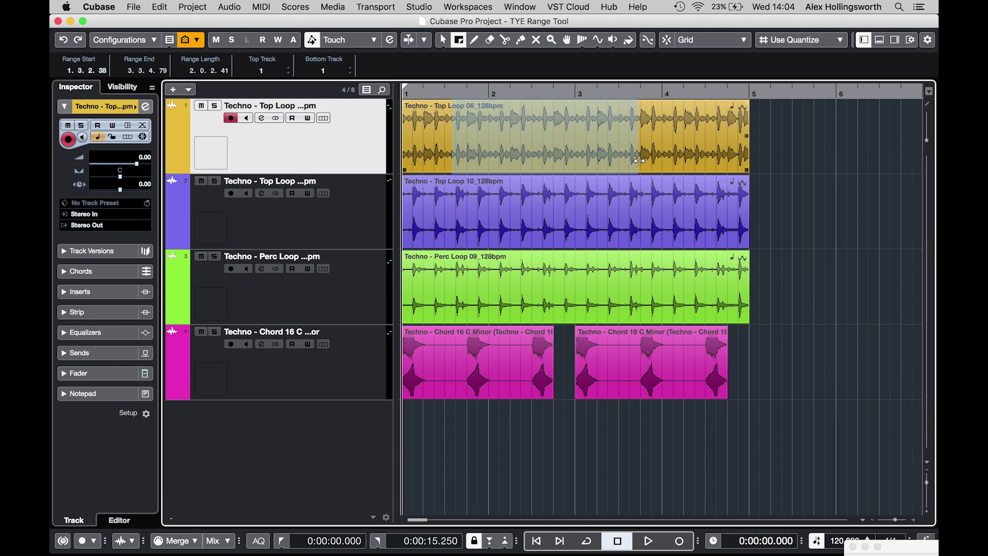
key("j")
left_click_drag(664, 116, 563, 126)
key("1")
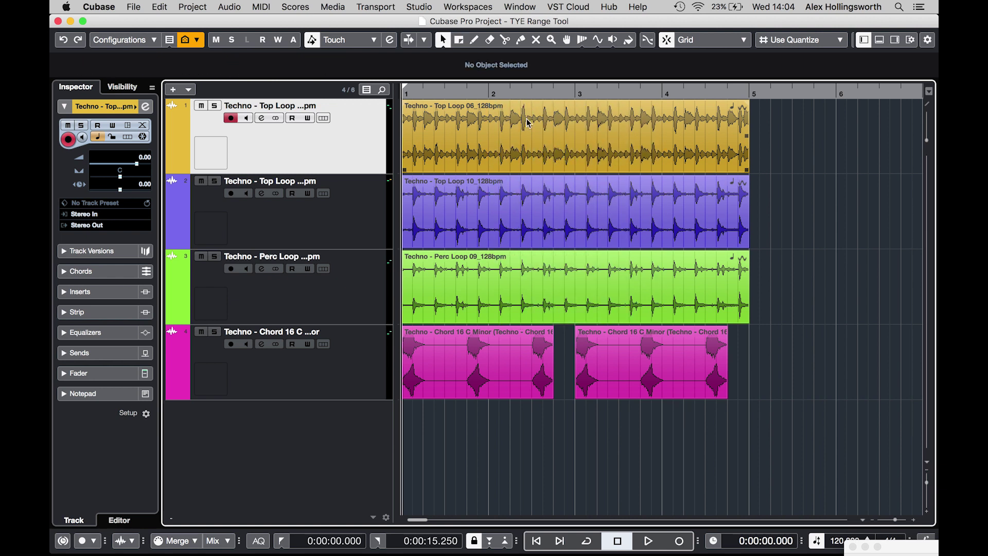
Select the four loop tracks and move them into a new folder track
left_click(620, 153)
left_click(767, 136)
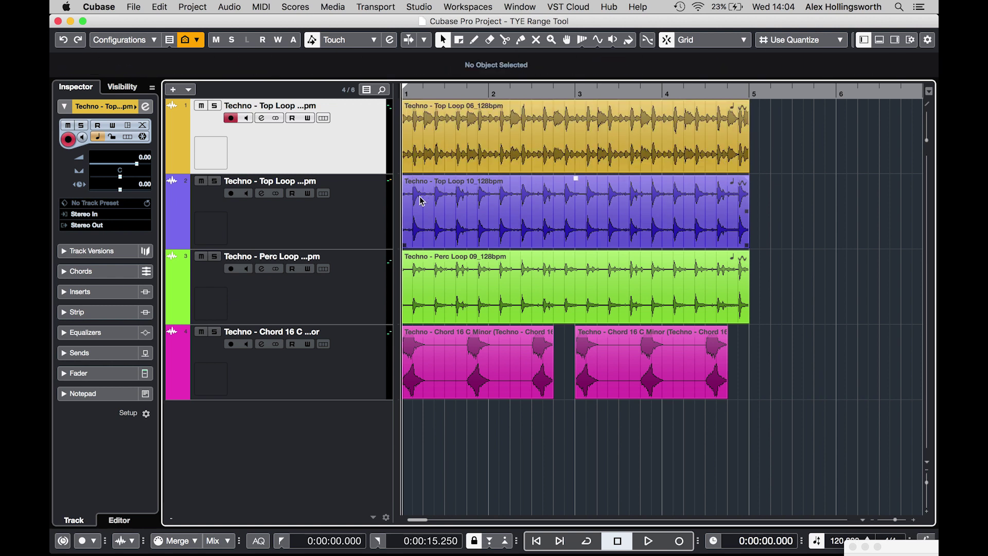
key("shift+Down")
key("shift+Down")
key("shift+Down")
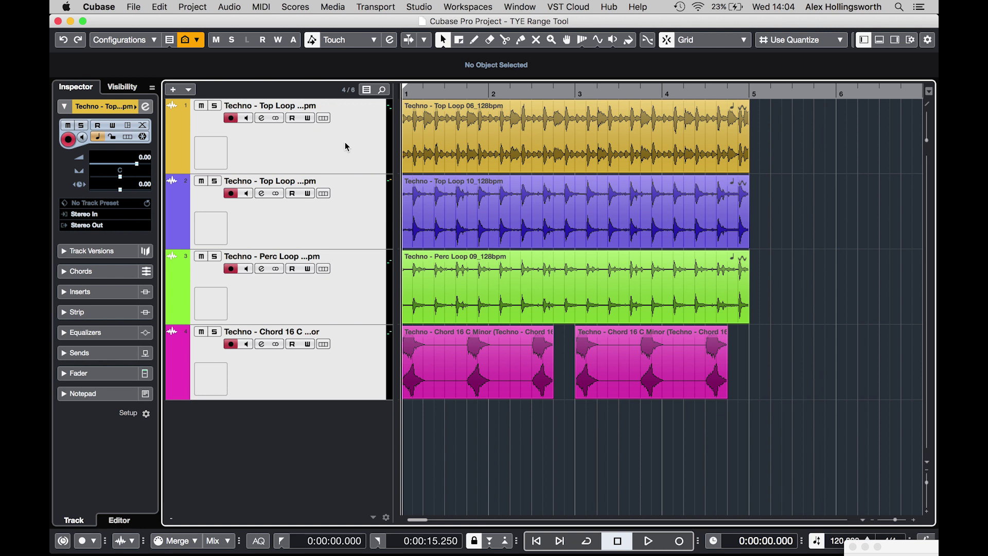
key("alt+f")
Name the new folder track 'Drums' and collapse it
left_click(345, 143)
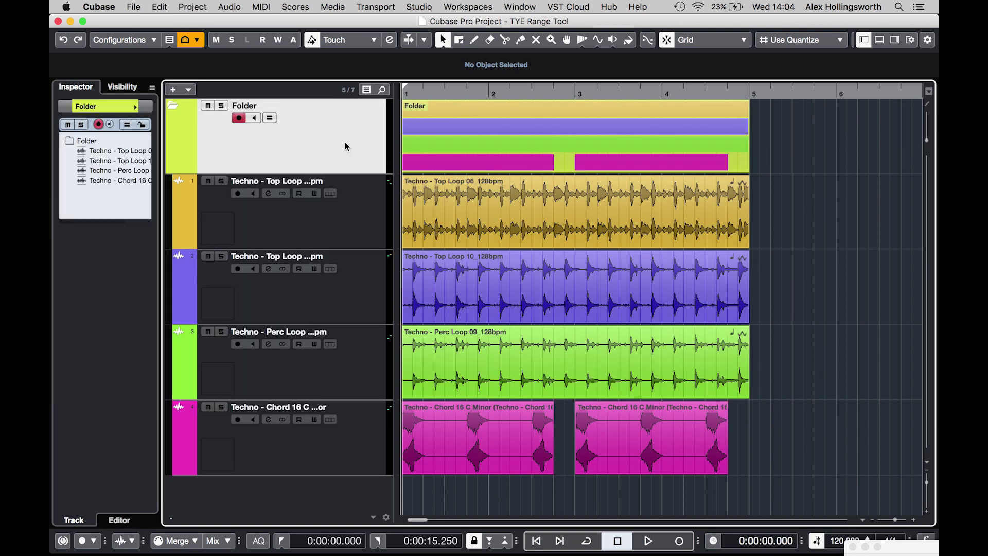
double_click(245, 107)
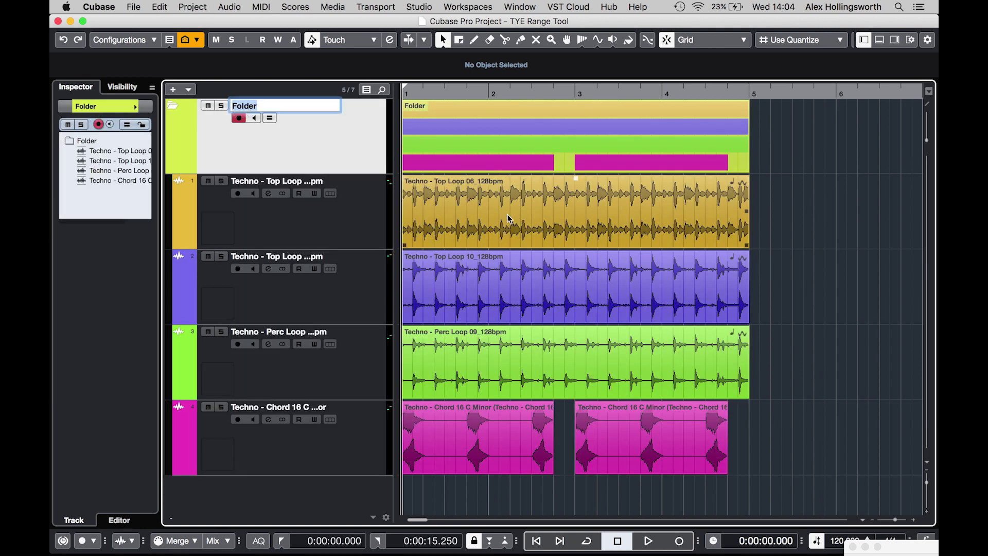
type("Drums")
key("Return")
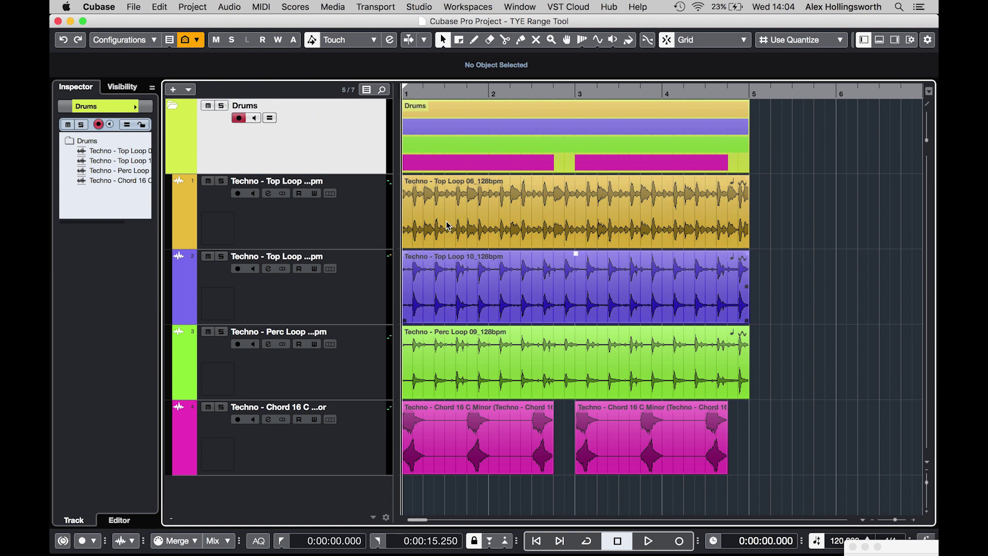
left_click(173, 107)
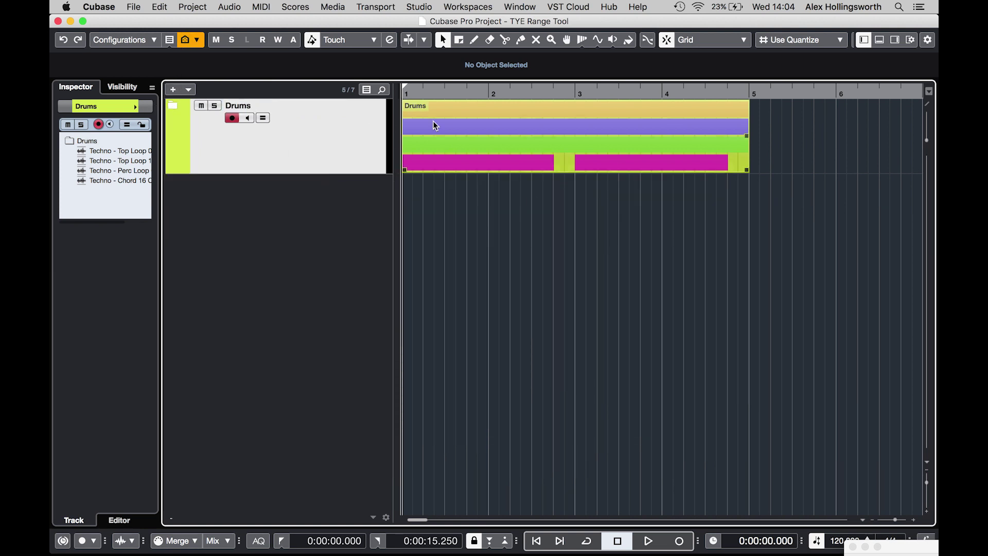
key("shift+g")
key("h")
key("g")
key("g")
key("g")
key("g")
key("g")
key("g")
key("shift+g")
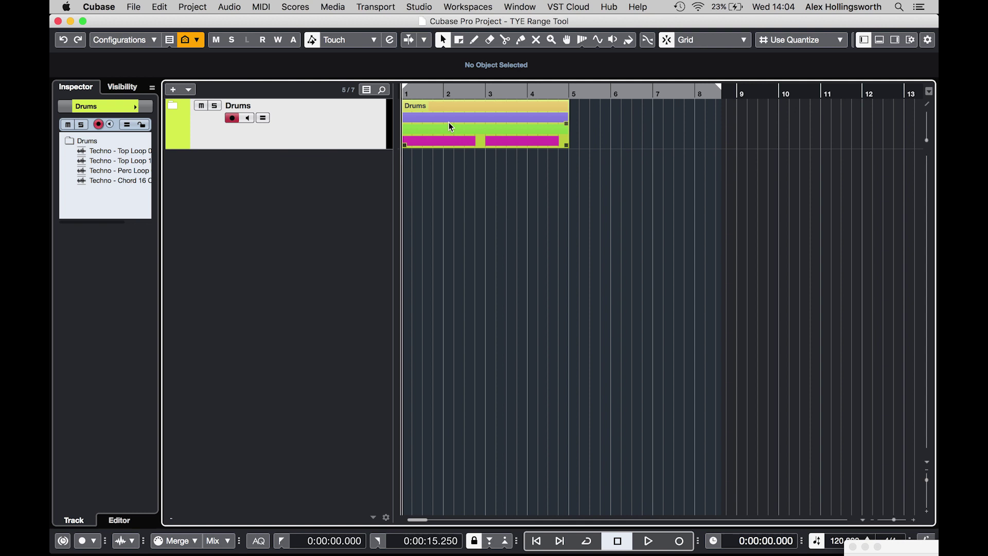
key("2")
left_click(424, 117)
left_click_drag(424, 117, 551, 121)
left_click_drag(480, 132, 679, 141)
left_click_drag(438, 113, 506, 118)
key("Delete")
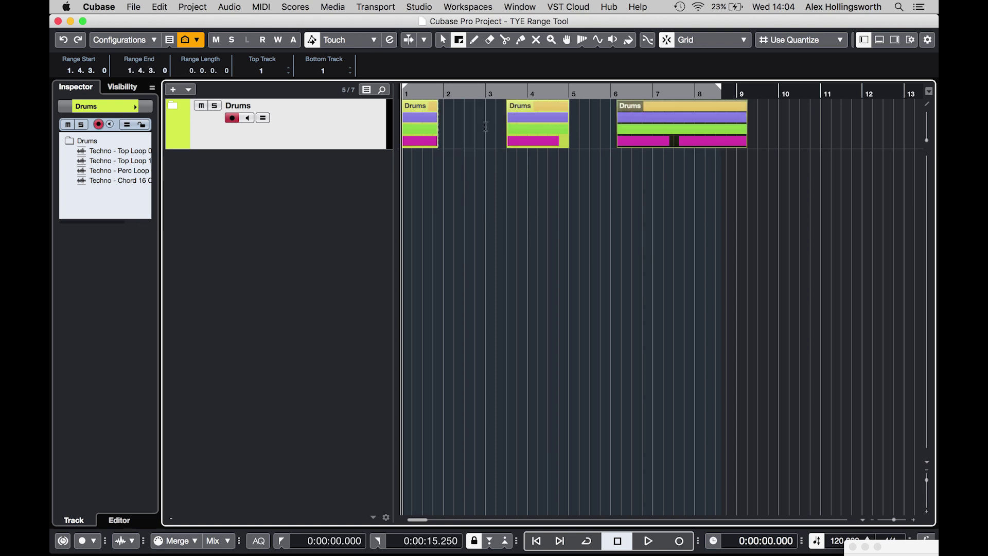
key("1")
key("Delete")
key("super+z")
key("super+z")
key("super+z")
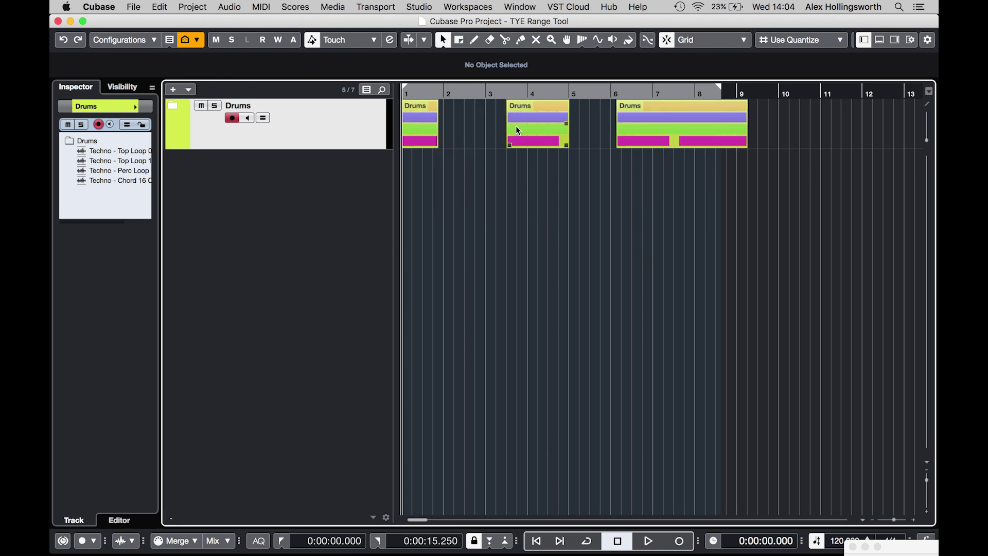
key("1")
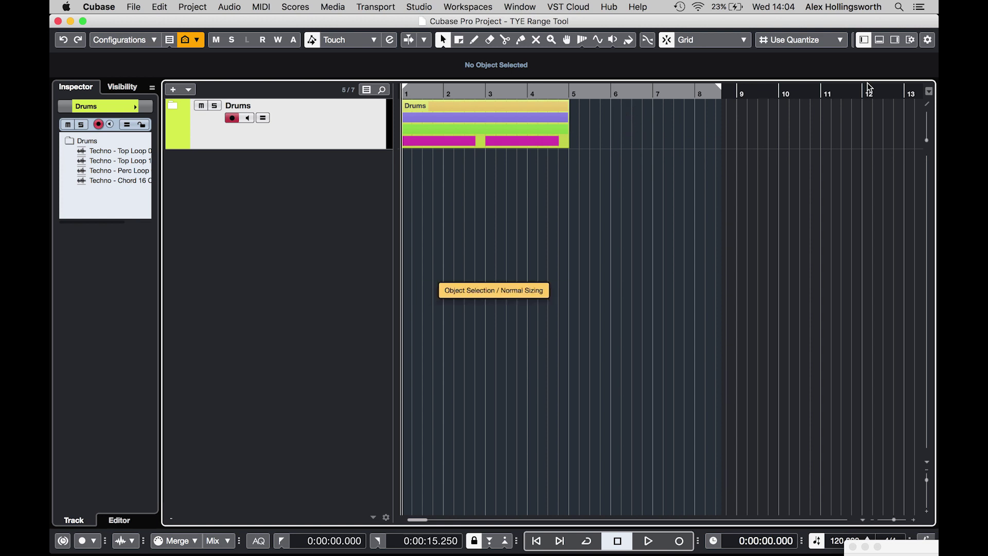
Drag the Chord Loop G Minor 01 and Techno - Fx 03 loops into the project
left_click(894, 40)
scroll(804, 272, "down", 6)
left_click(772, 312)
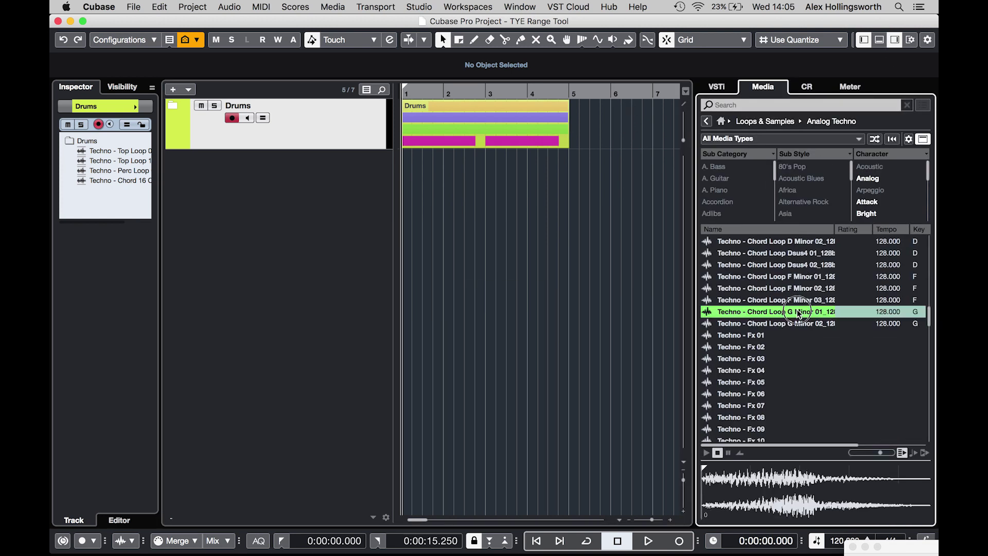
left_click_drag(771, 311, 479, 258)
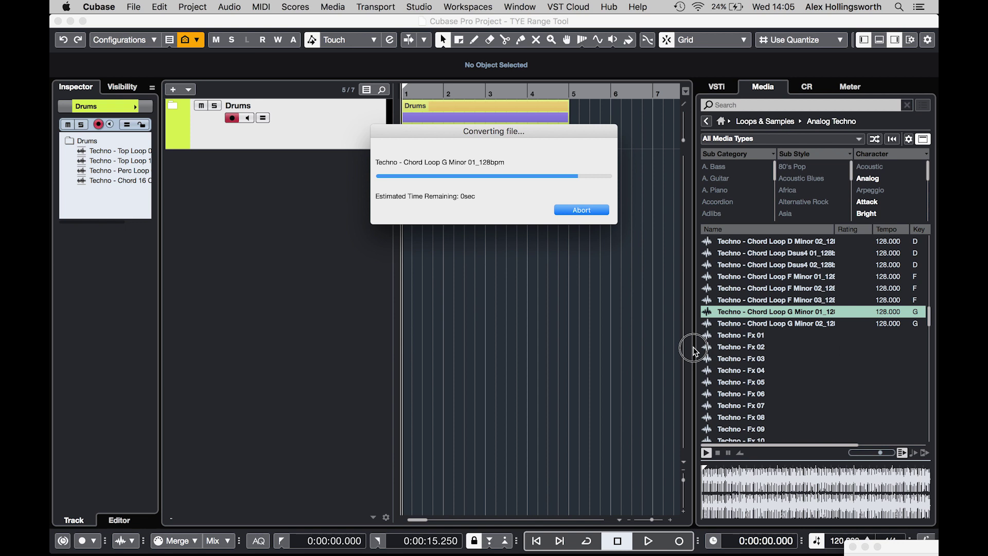
left_click_drag(784, 359, 520, 253)
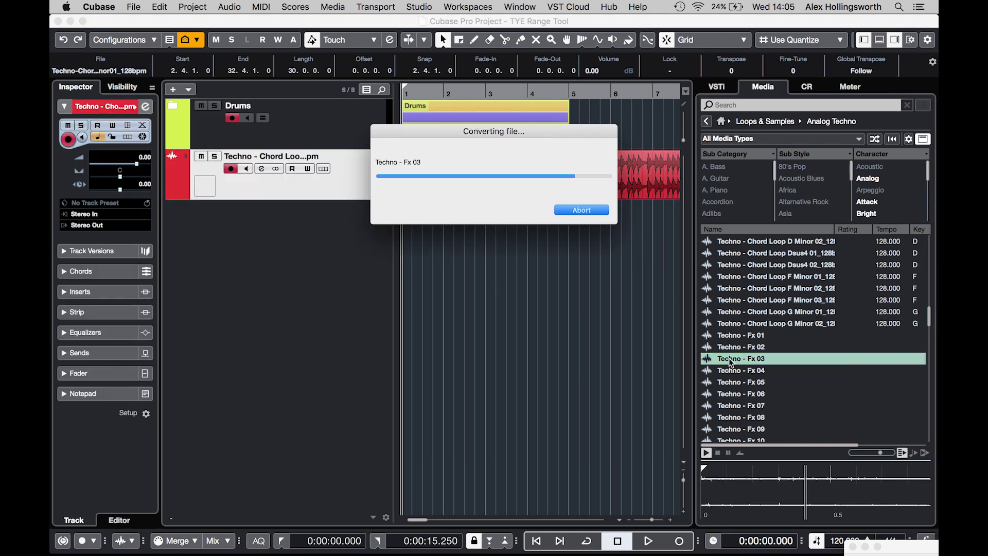
Import Pad Loop C 10 through Perc 08 near bar 3, each on its own track
scroll(748, 365, "down", 5)
scroll(745, 362, "down", 5)
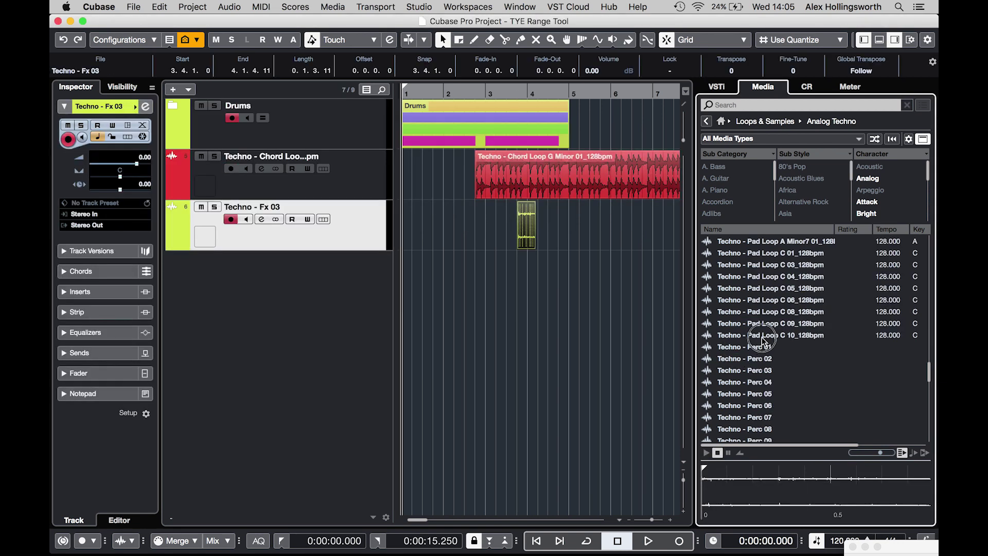
left_click(761, 335)
left_click(769, 427, "shift")
left_click_drag(747, 343, 502, 319)
left_click(498, 206)
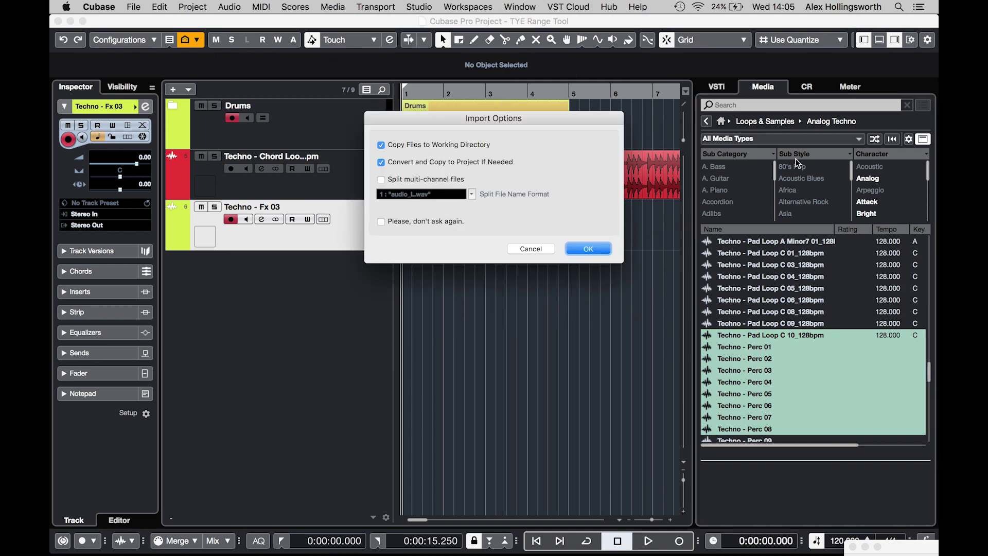
key("Return")
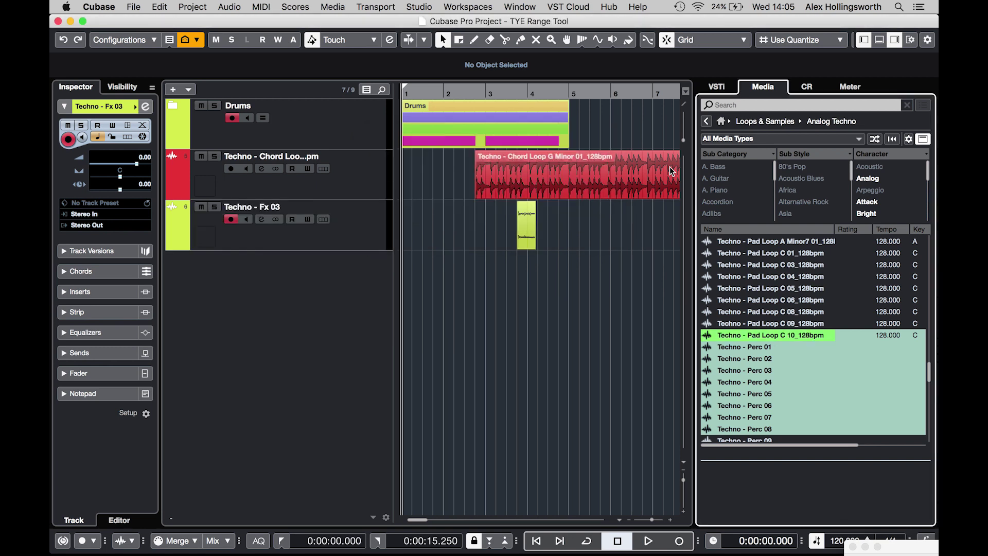
Hide the media browser and put Chord Loop, Fx 03, Pad Loop and Perc 01 in a collapsed 'Bass' folder
left_click(895, 40)
left_click(436, 235)
left_click(361, 181)
left_click(360, 337, "shift")
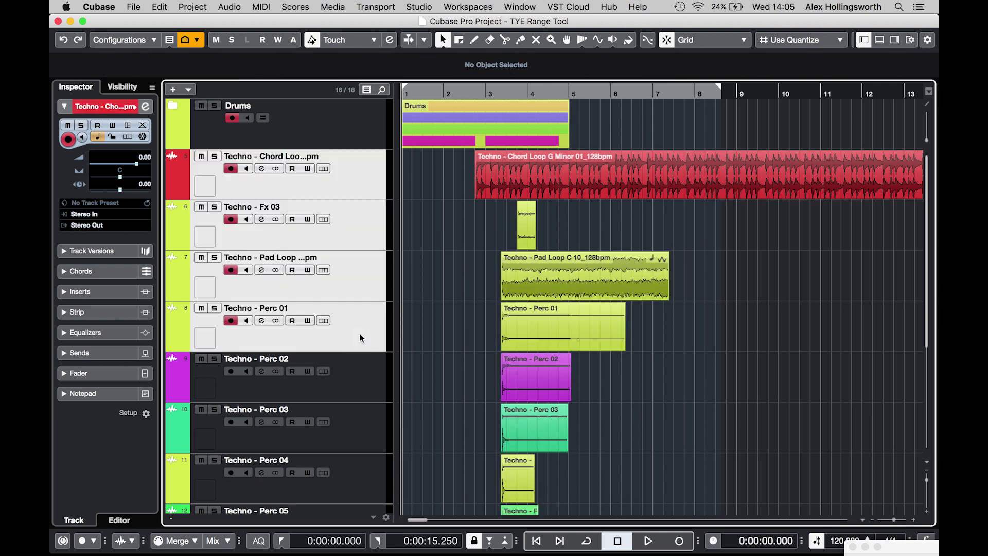
key("shift+f")
double_click(244, 156)
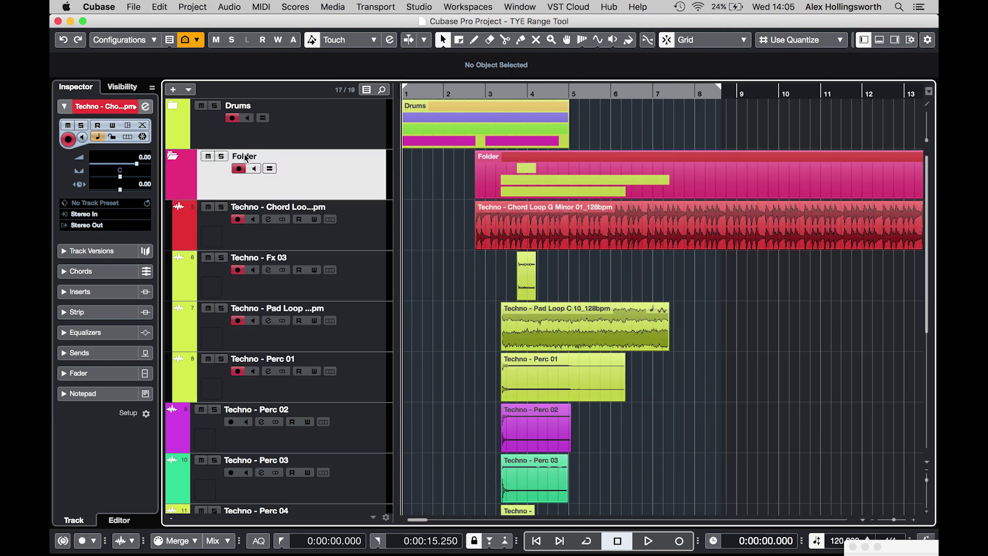
type("D")
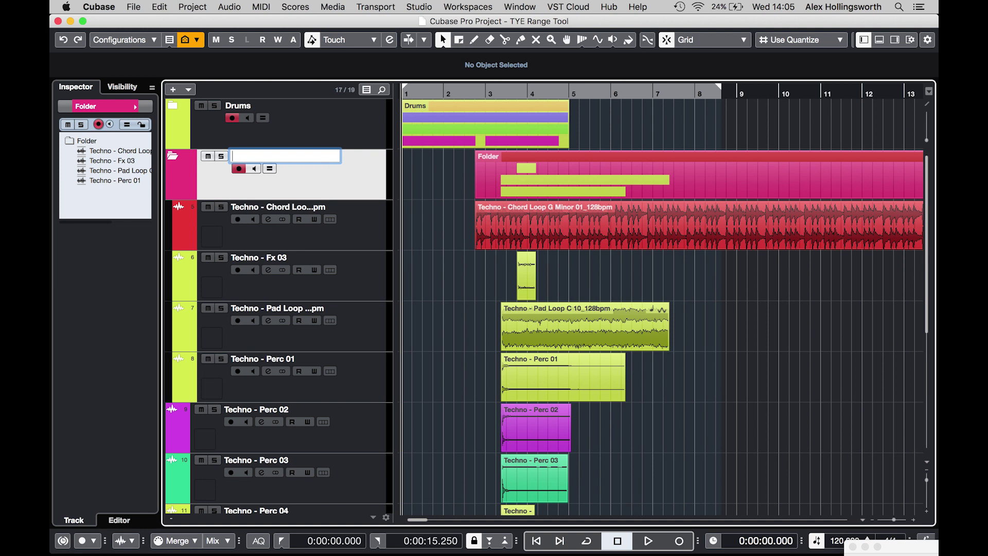
key("Return")
left_click(173, 155)
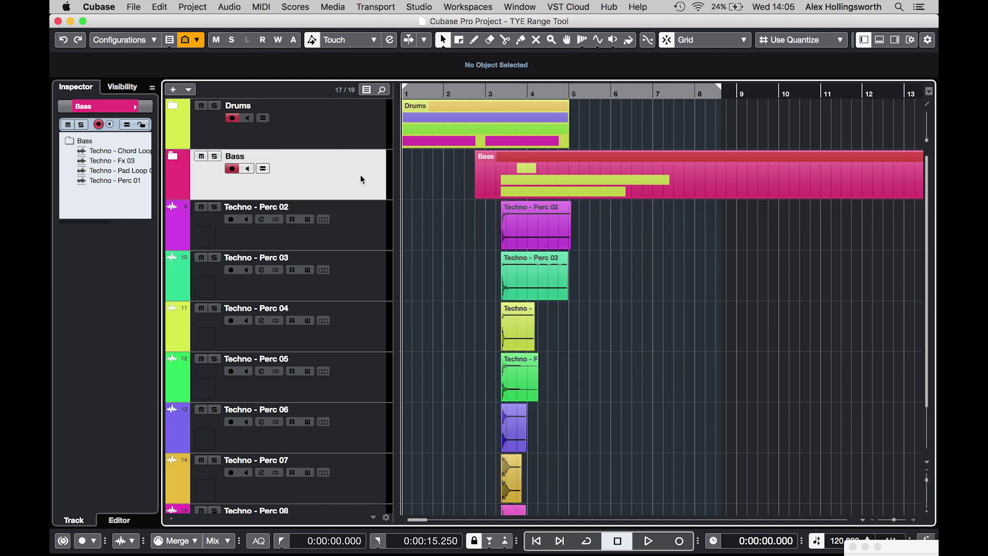
Group Perc 02–05 into a collapsed folder named 'Guitar'
left_click(357, 225)
key("shift+Down")
key("shift+Down")
key("shift+Down")
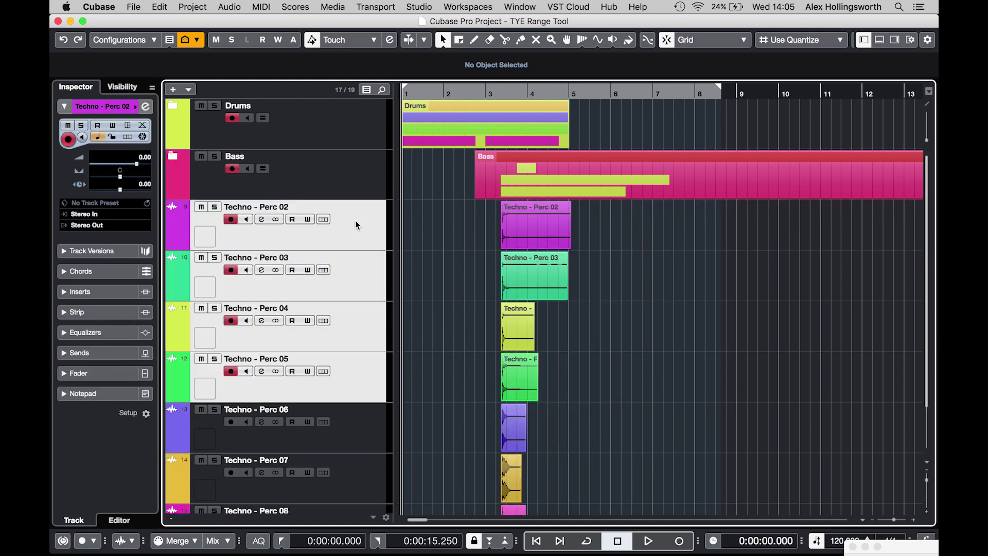
key("super+shift+f")
double_click(244, 207)
type("Guitar")
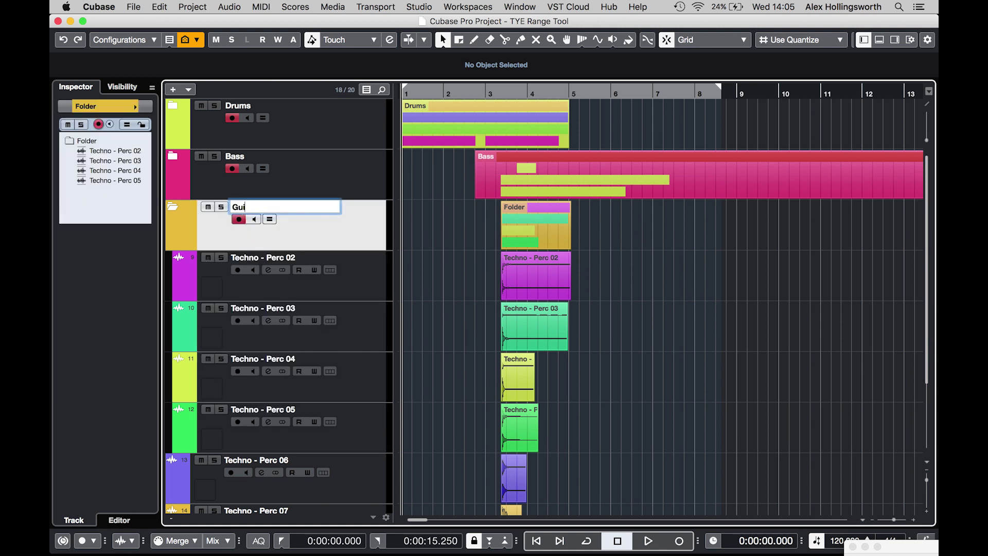
key("Return")
left_click(172, 206)
Group Perc 06–08 into a collapsed folder named 'VOX'
left_click(363, 288)
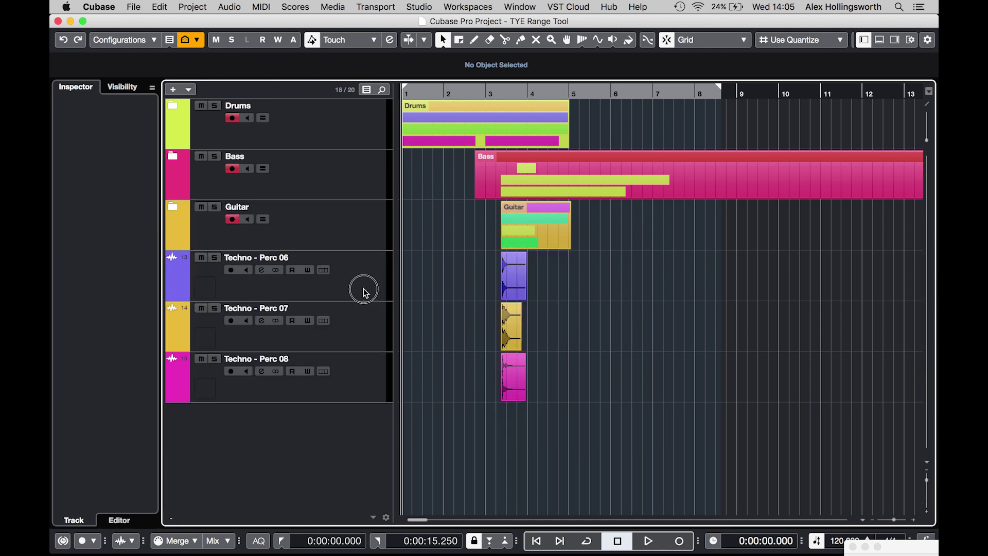
key("shift+Down")
key("shift+Down")
left_click(335, 218)
left_click(343, 277)
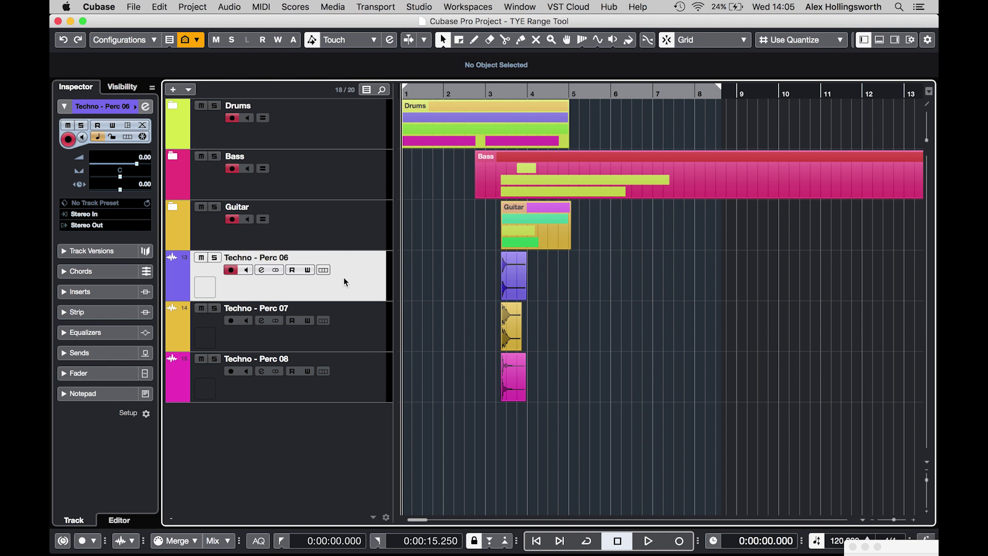
key("shift+Down")
key("shift+Down")
key("super+shift+f")
double_click(247, 258)
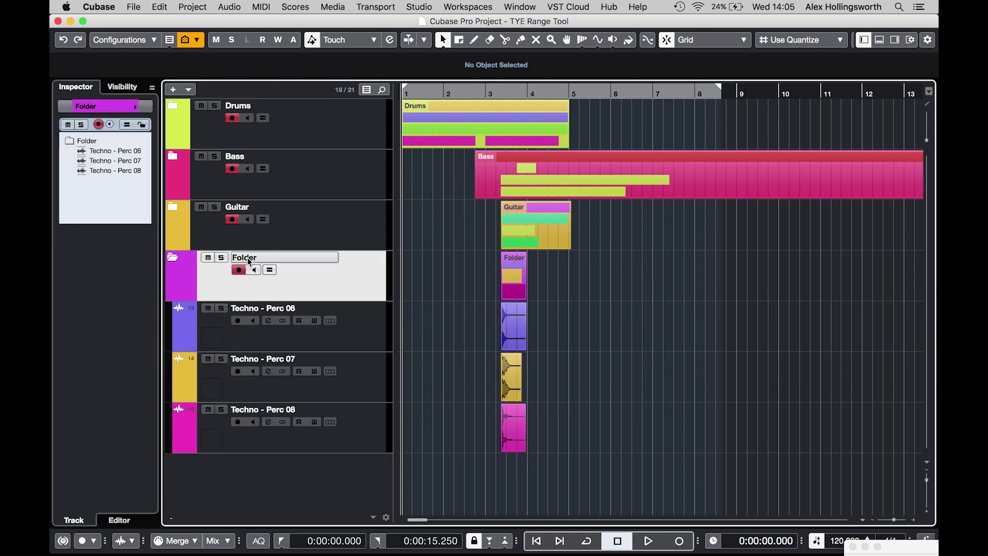
type("VOX")
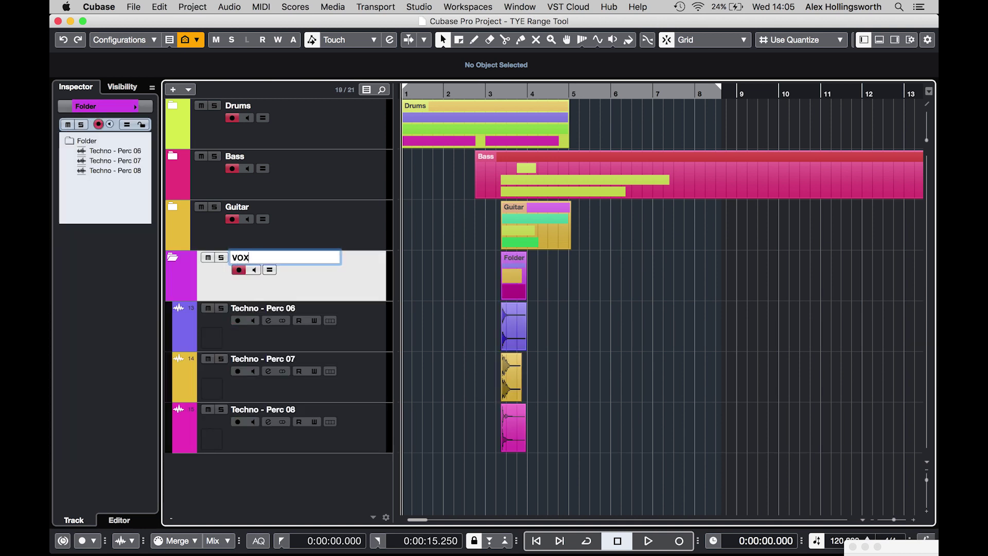
key("Return")
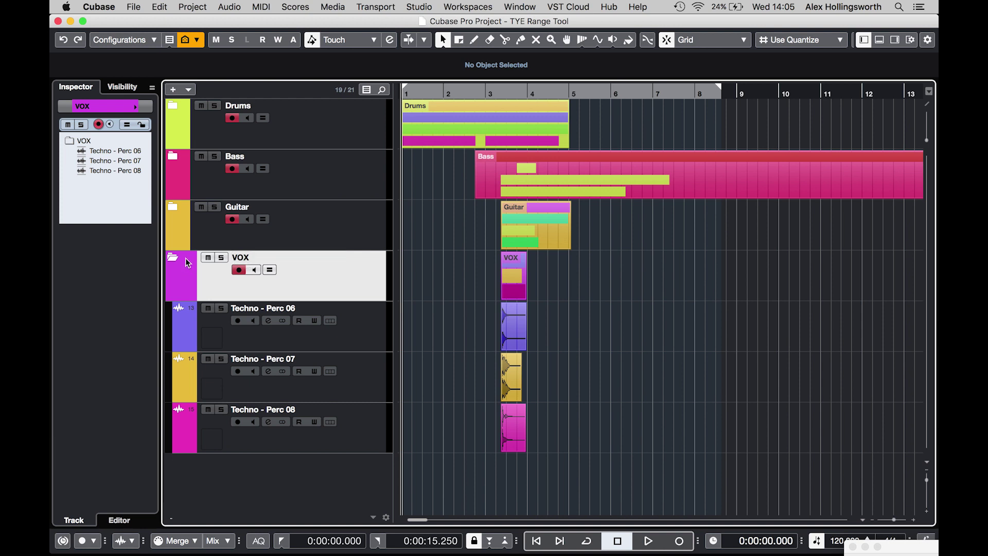
left_click(173, 257)
Range-select a stretch of the Bass part and delete it
key("2")
key("g")
key("g")
key("g")
key("g")
key("g")
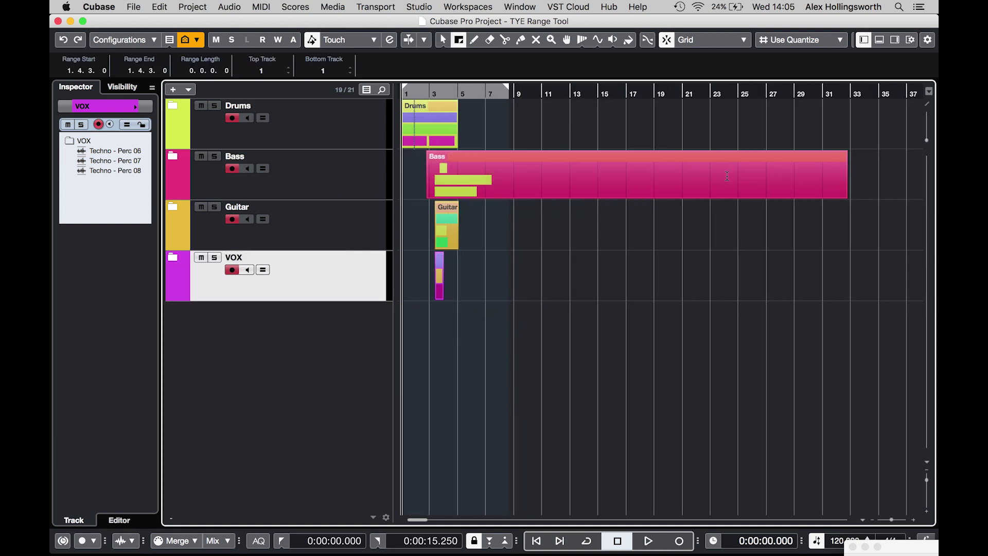
left_click_drag(446, 174, 730, 179)
key("Delete")
key("1")
Split Drums and Bass at 1.2 and 3.1.3, then copy that section to bar 6.2
key("h")
key("h")
key("h")
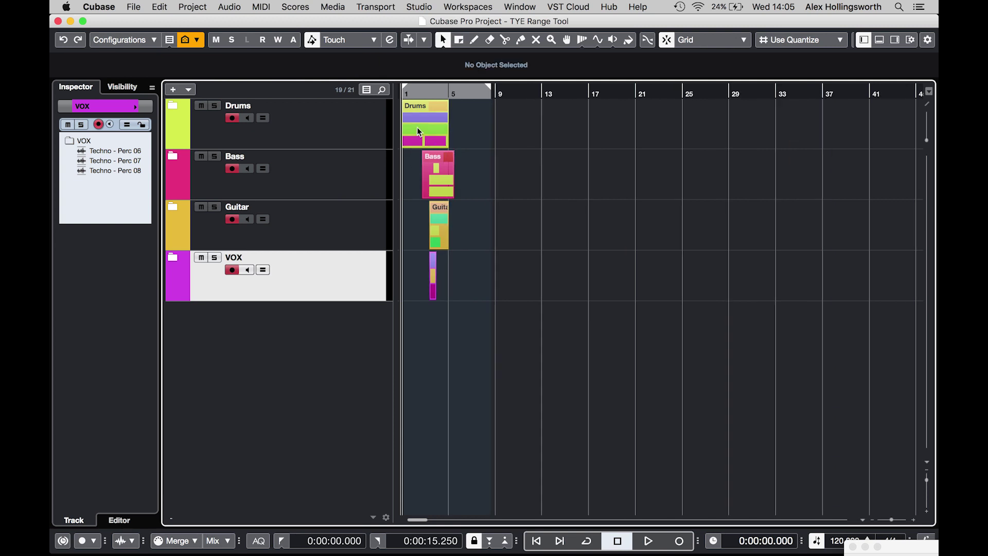
left_click(427, 170)
key("2")
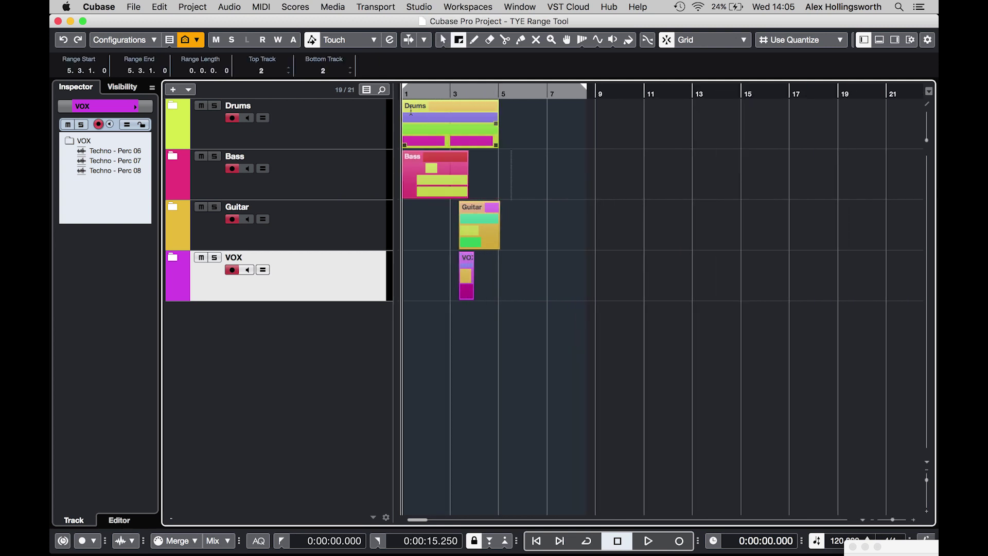
left_click_drag(408, 110, 453, 180)
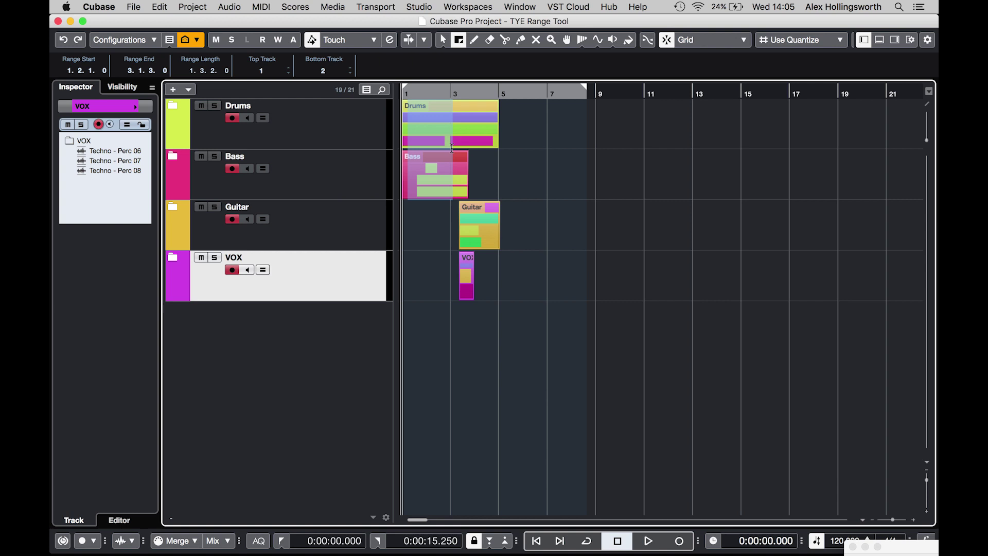
key("shift+s")
left_click(850, 479)
key("shift+x")
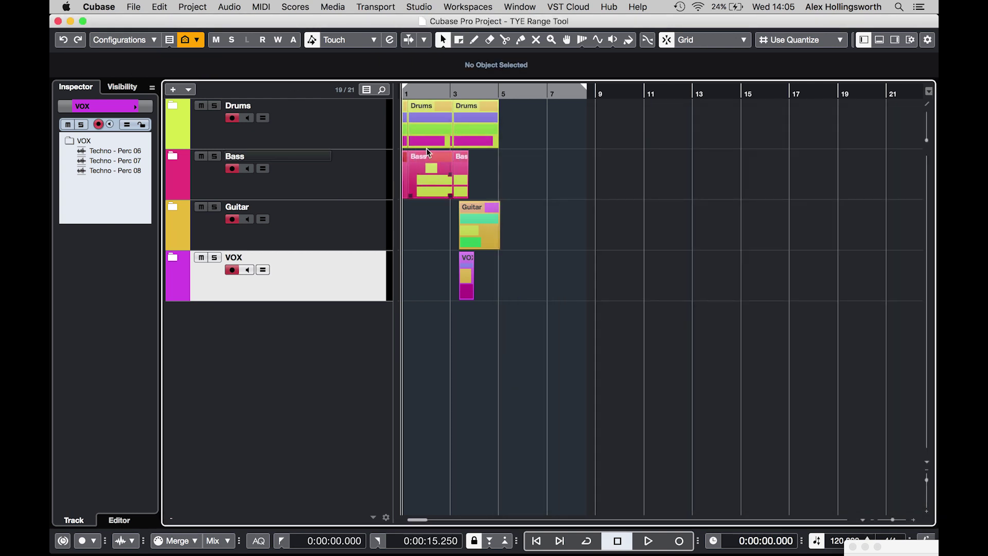
left_click_drag(425, 127, 548, 127)
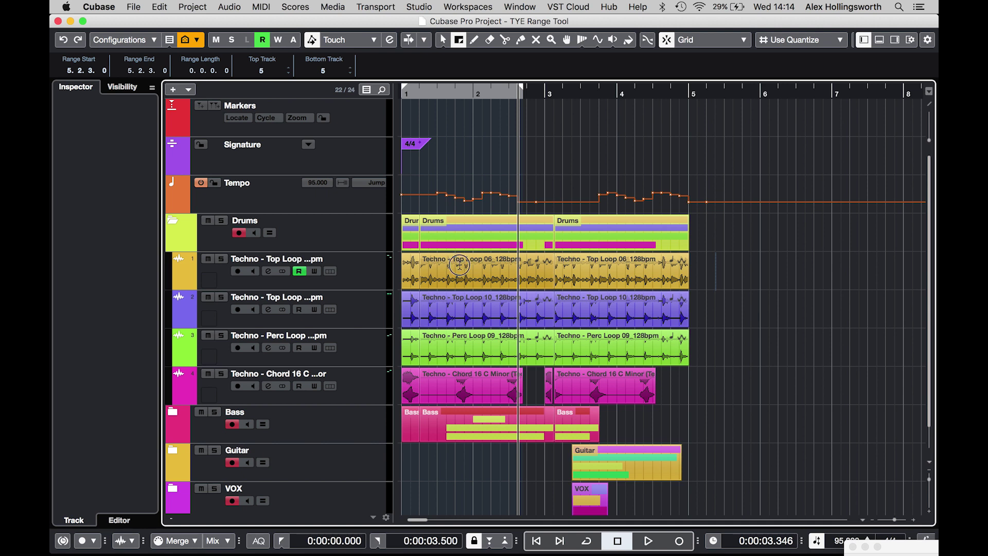
Mark the Top Loop tracks from 1.4 to 3.4 and nudge the range later and earlier
left_click_drag(455, 259, 615, 332)
key("ctrl+Right")
key("ctrl+Right")
key("ctrl+Right")
key("ctrl+Right")
key("ctrl+Right")
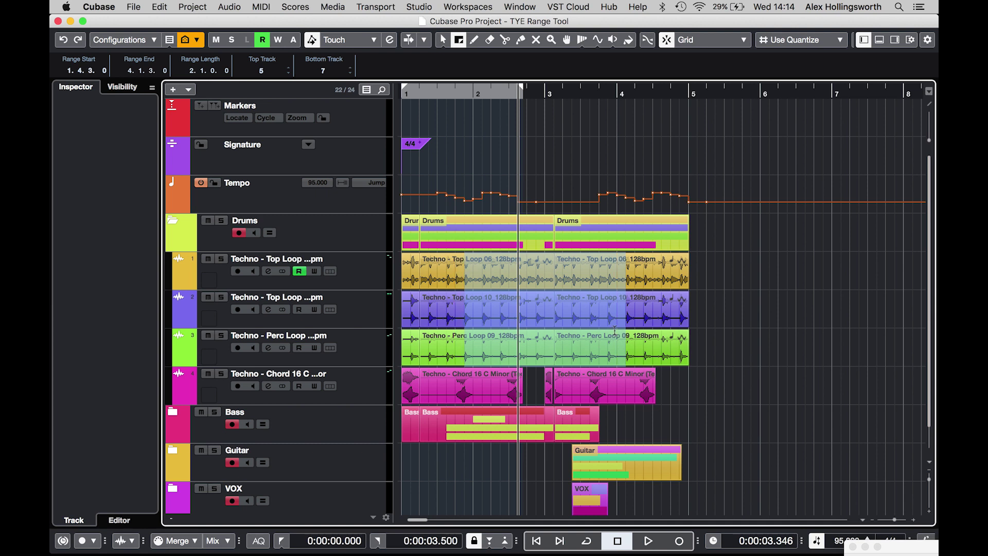
key("shift+h")
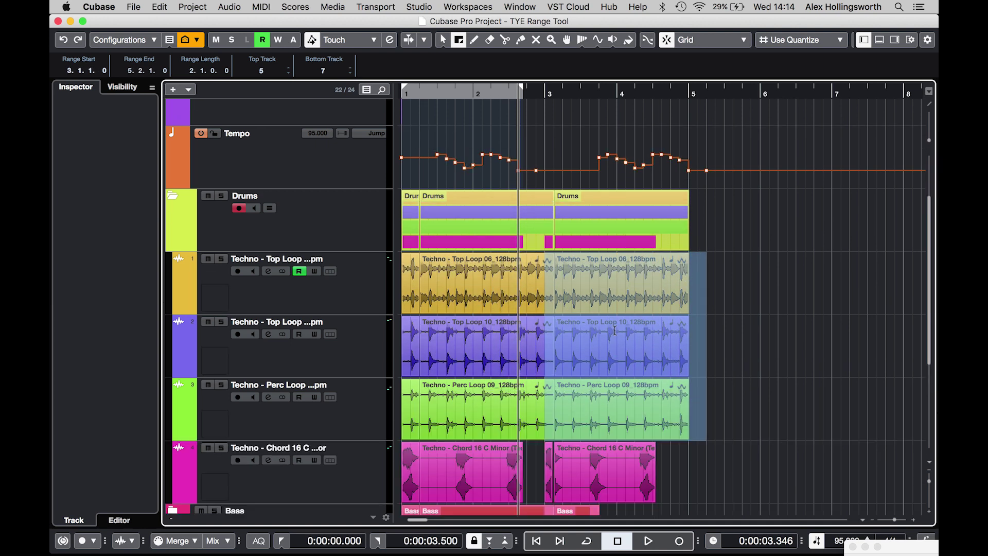
key("ctrl+Left")
key("ctrl+Left")
key("ctrl+Left")
key("ctrl+Left")
key("ctrl+Left")
key("super+Left")
key("super+Left")
key("super+Right")
key("super+Right")
key("super+Right")
key("super+Right")
key("super+Right")
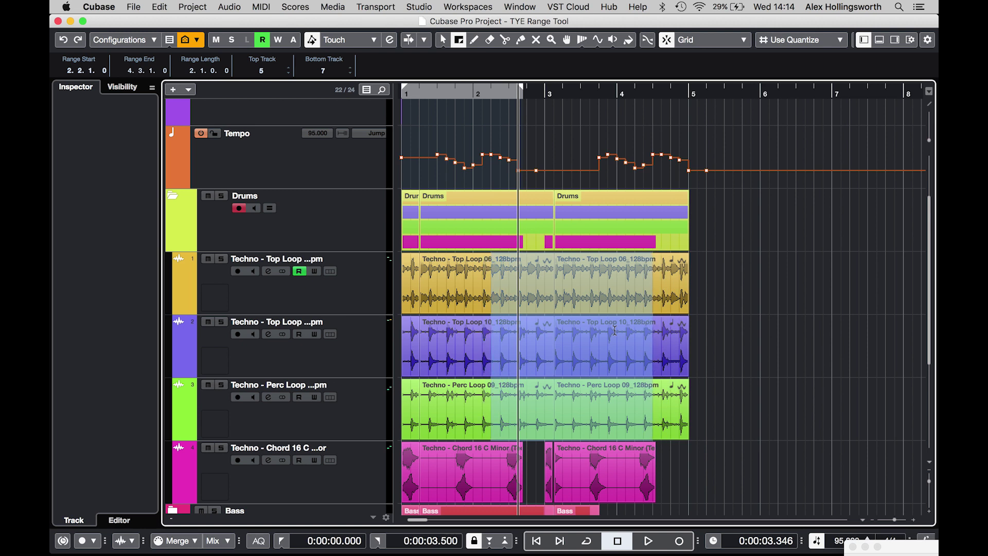
key("super+Left")
key("super+Left")
key("super+Left")
key("super+Left")
key("super+Right")
key("ctrl+Right")
key("ctrl+Right")
key("ctrl+Right")
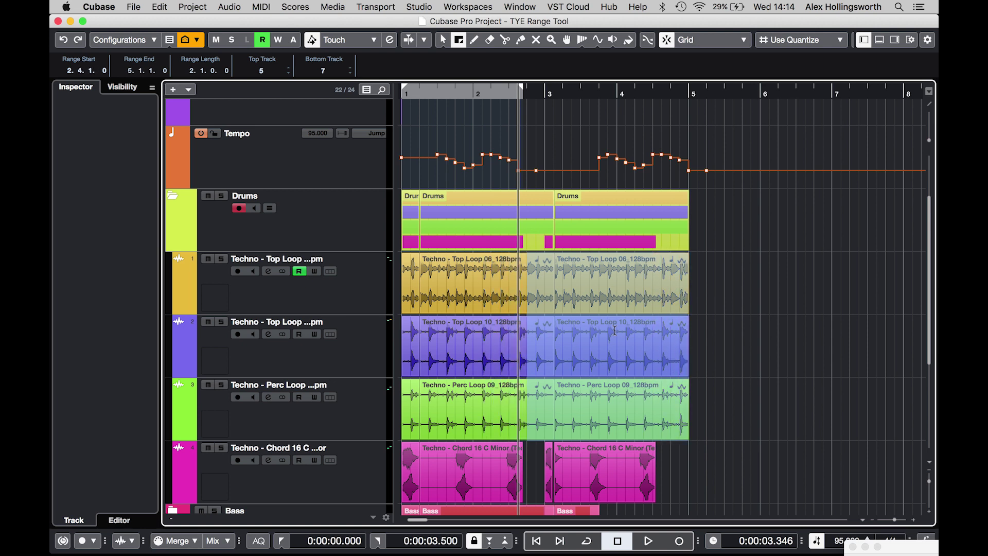
key("ctrl+Right")
key("ctrl+Left")
key("ctrl+Left")
key("ctrl+Left")
key("ctrl+Left")
key("ctrl+Left")
key("ctrl+Left")
key("ctrl+Left")
key("ctrl+Left")
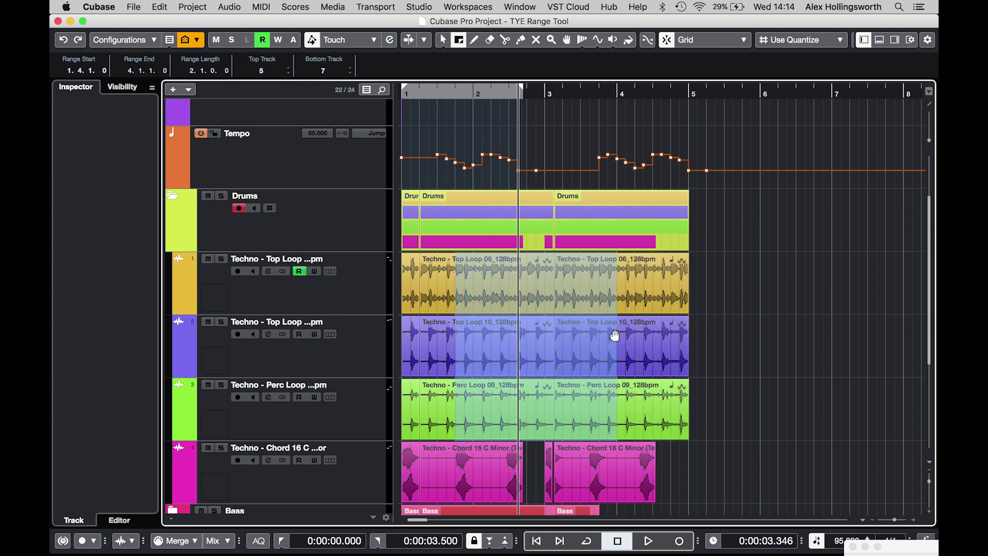
key("ctrl+Right")
Adjust the range start, slide it five eighths later, then mark tracks 5–7 from bar 5
key("alt+Left")
key("alt+Left")
key("alt+Left")
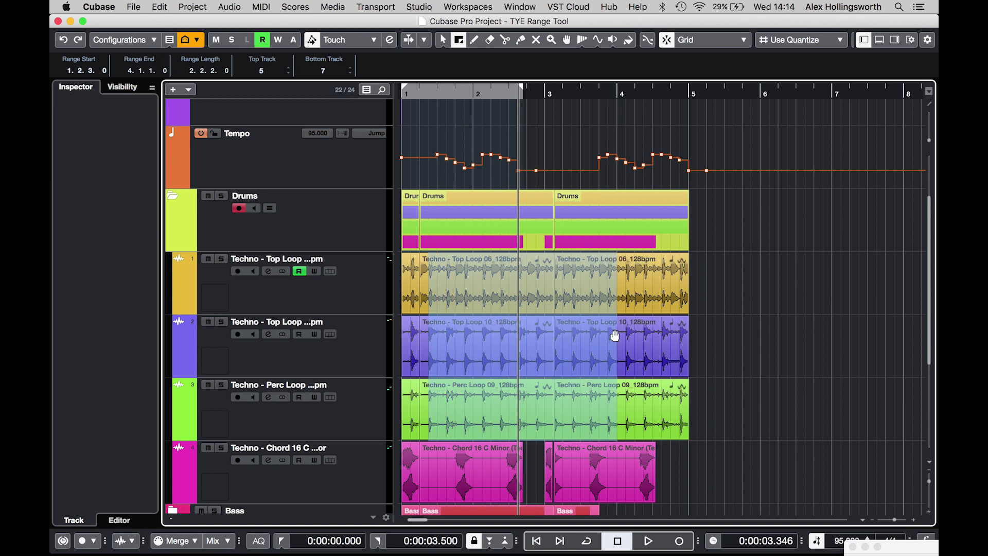
key("alt+Left")
key("alt+Left")
key("alt+Right")
key("alt+Right")
key("alt+Right")
key("alt+Right")
key("alt+Right")
key("alt+Left")
key("alt+Left")
key("alt+Left")
key("alt+Left")
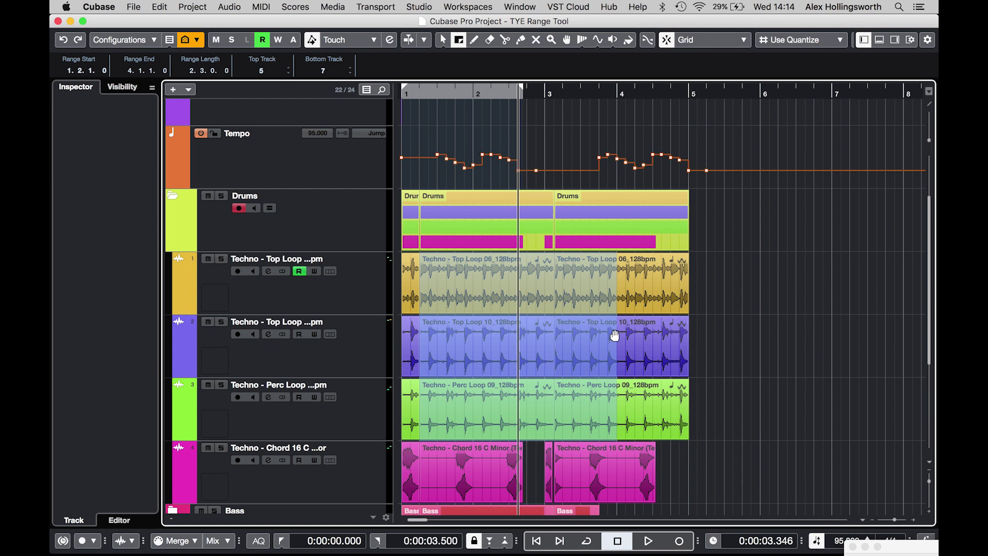
key("alt+Right")
key("alt+Right")
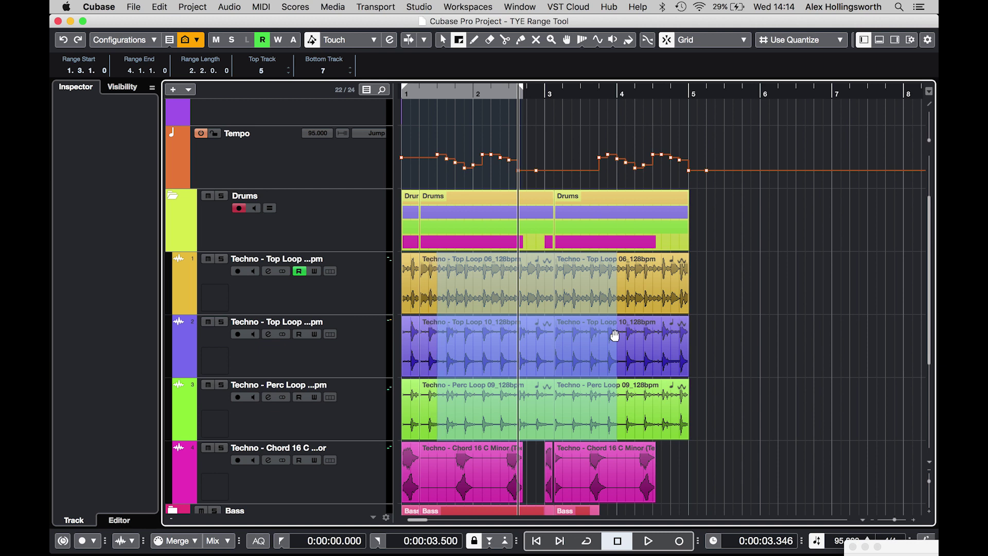
key("alt+Right")
key("alt+Right")
key("alt+Right")
key("alt+Right")
key("alt+Right")
key("alt+Left")
key("alt+Left")
key("alt+Left")
key("alt+Left")
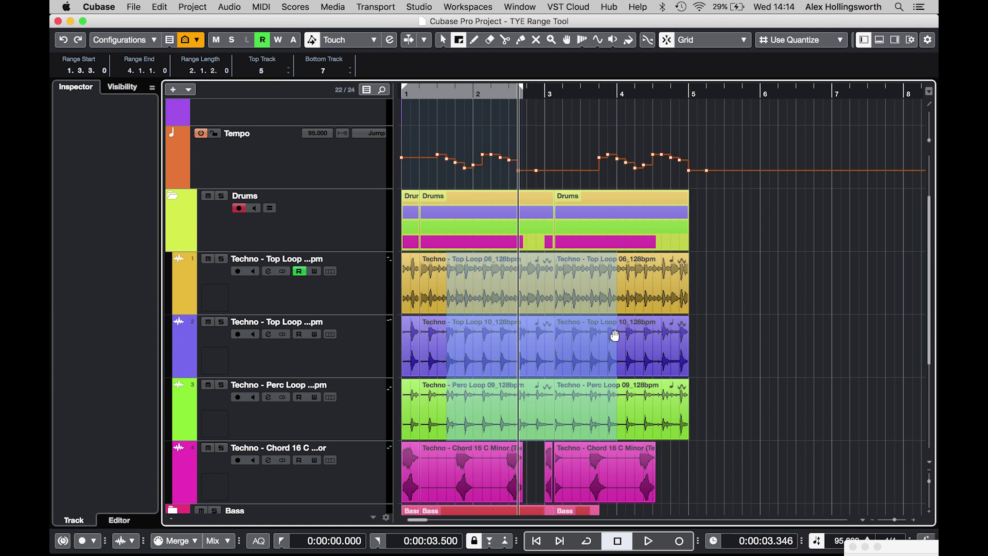
left_click_drag(614, 336, 660, 335)
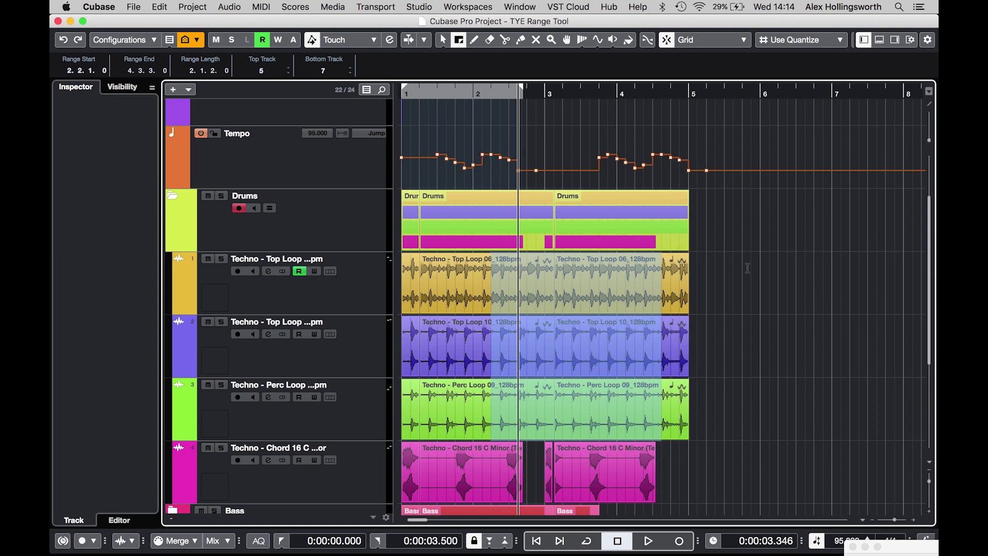
left_click_drag(742, 257, 693, 408)
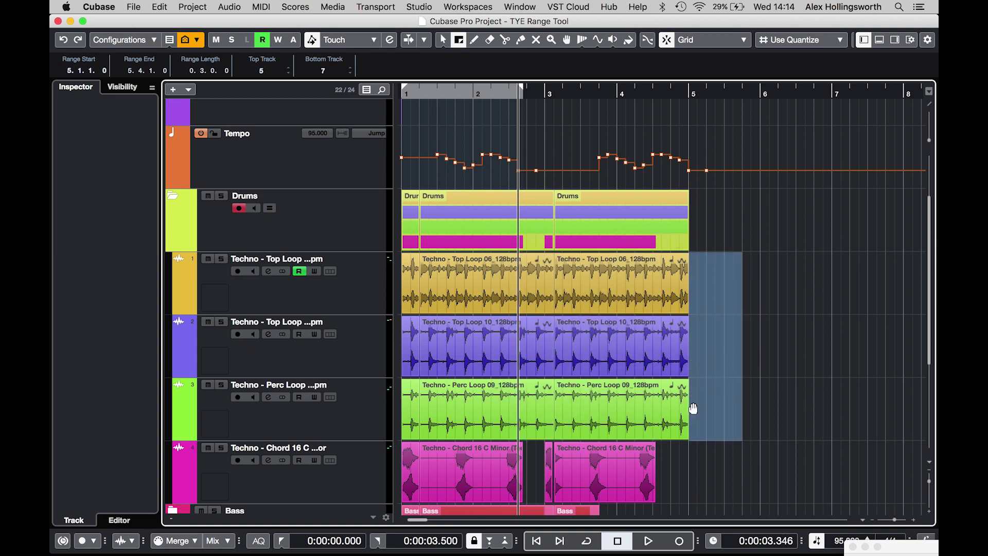
key("ctrl+Right")
key("ctrl+Right")
key("ctrl+Right")
key("ctrl+Right")
key("ctrl+Right")
key("ctrl+Right")
key("ctrl+Right")
key("ctrl+Right")
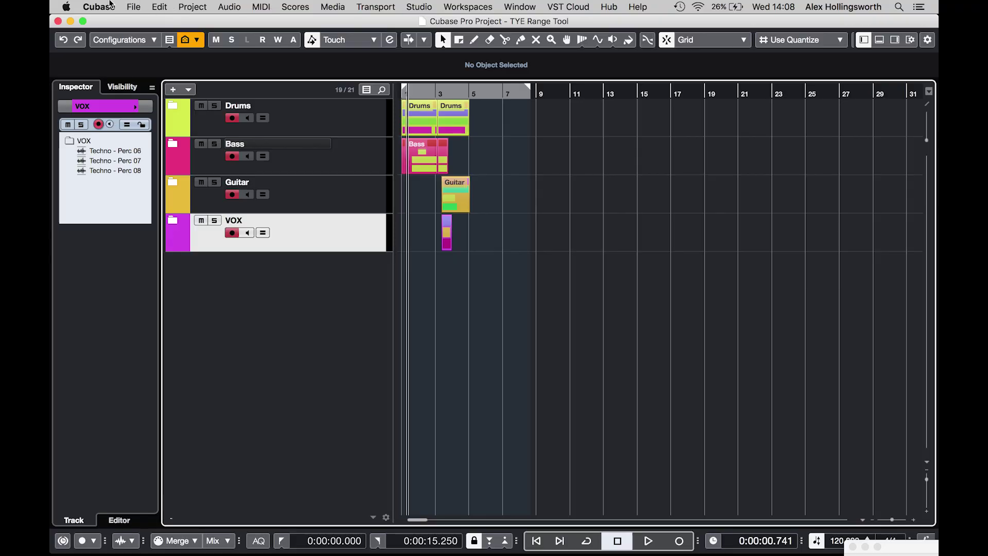
Enable Cycle Follows Range Selection in Preferences > Editing
left_click(110, 5)
left_click(112, 41)
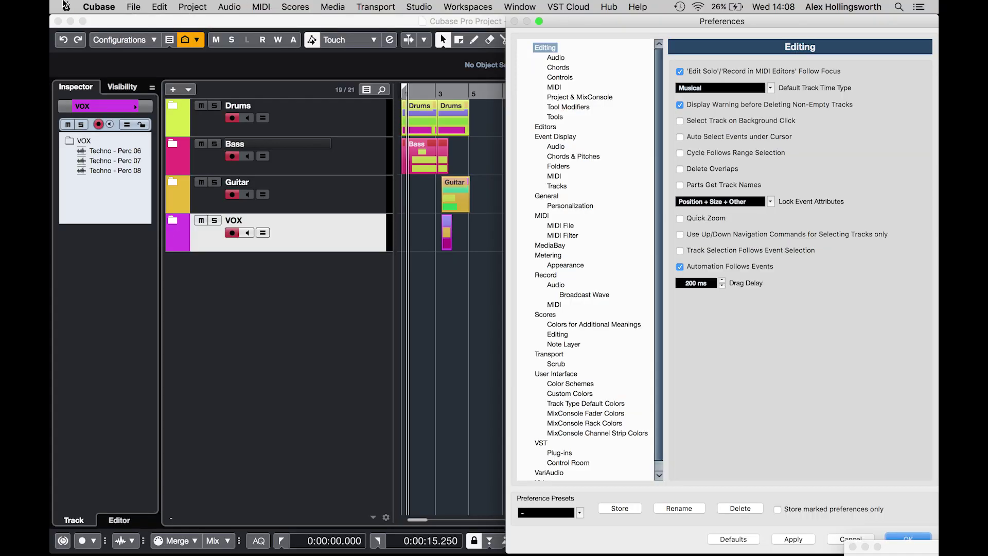
left_click(547, 49)
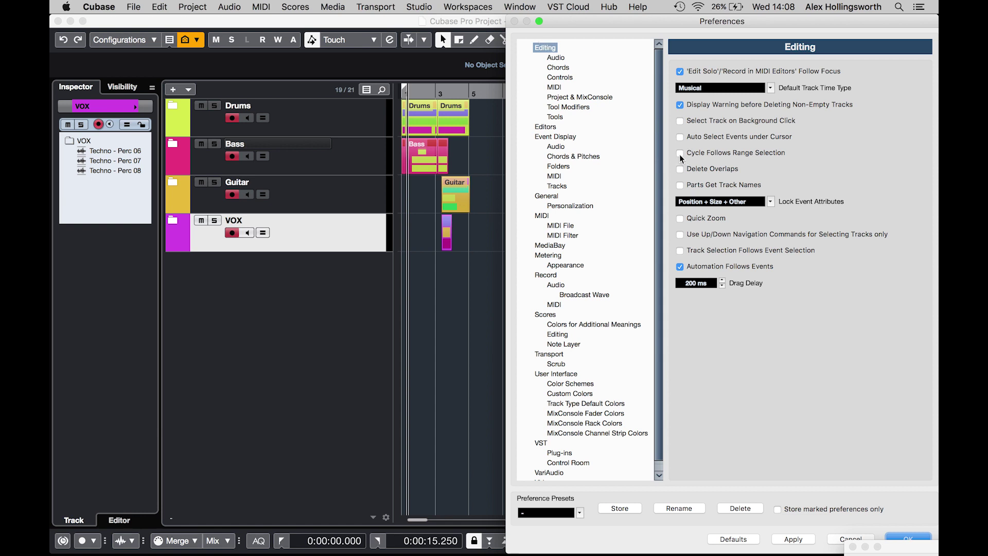
left_click(680, 154)
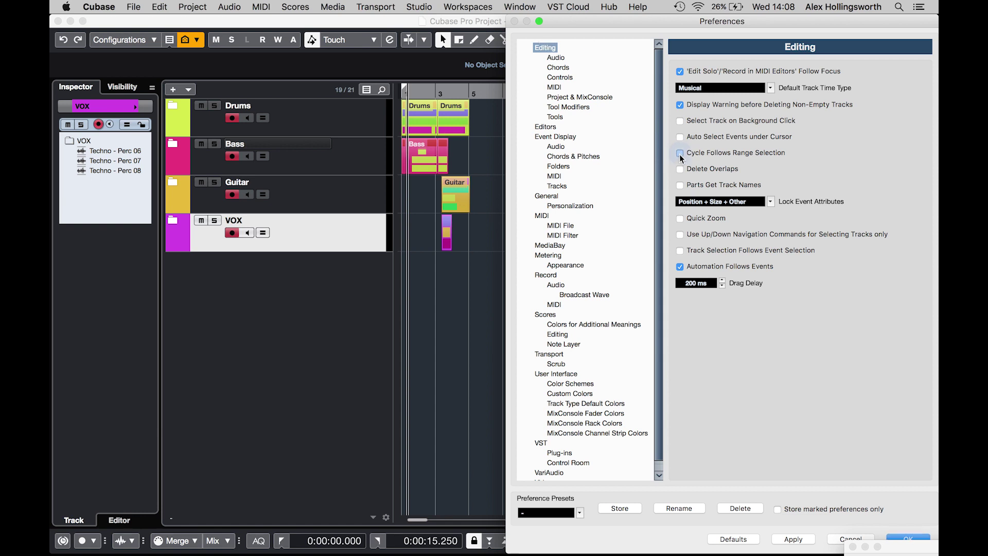
left_click(906, 538)
Try several range selections across the tracks while zooming around bar 2
key("2")
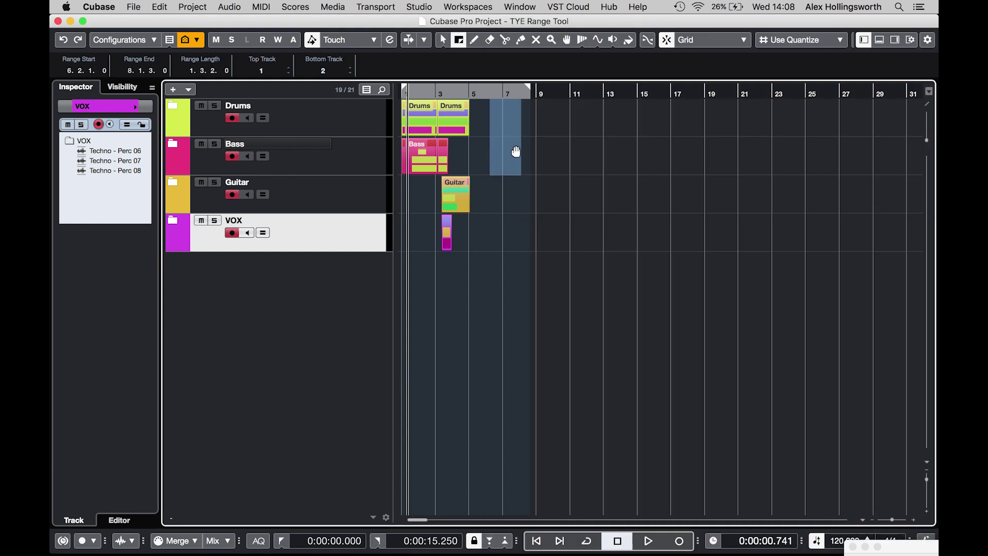
left_click_drag(516, 151, 679, 161)
left_click_drag(507, 190, 748, 191)
left_click_drag(505, 136, 626, 234)
left_click(550, 157)
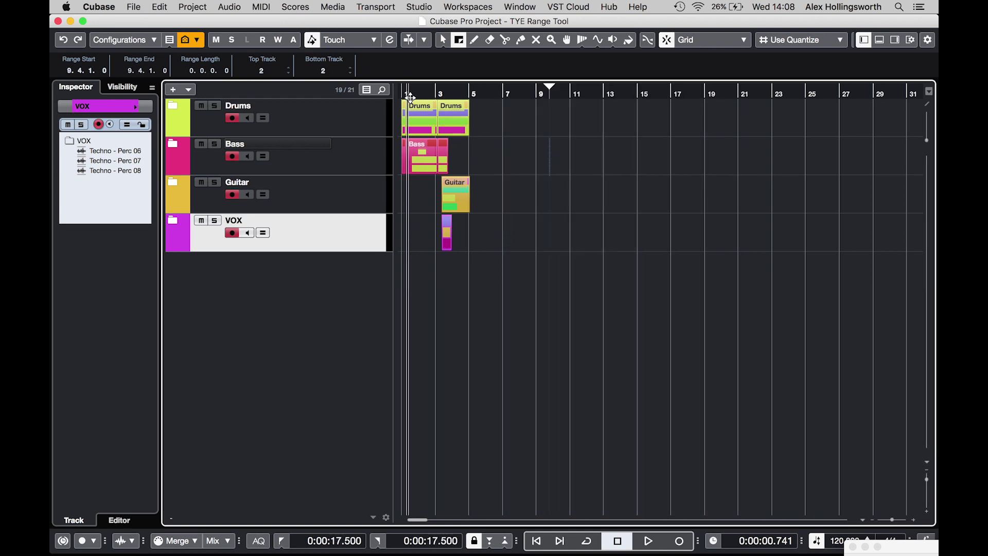
left_click_drag(409, 90, 434, 195)
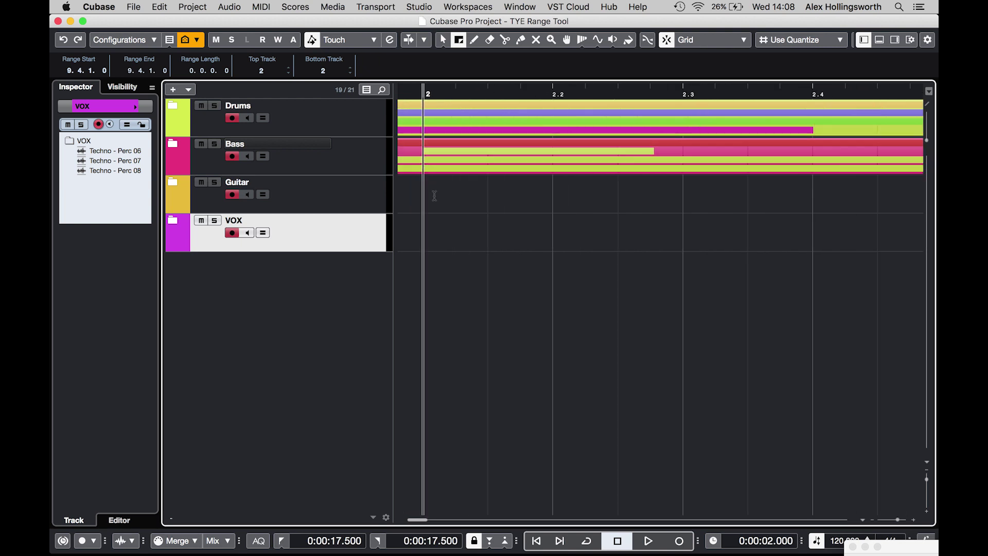
key("g")
key("g")
key("g")
key("g")
key("g")
key("g")
key("shift+g")
Turn on Cycle and loop-play ranges, finally marking all four tracks from bar 4.2 to 6
left_click_drag(461, 115, 560, 138)
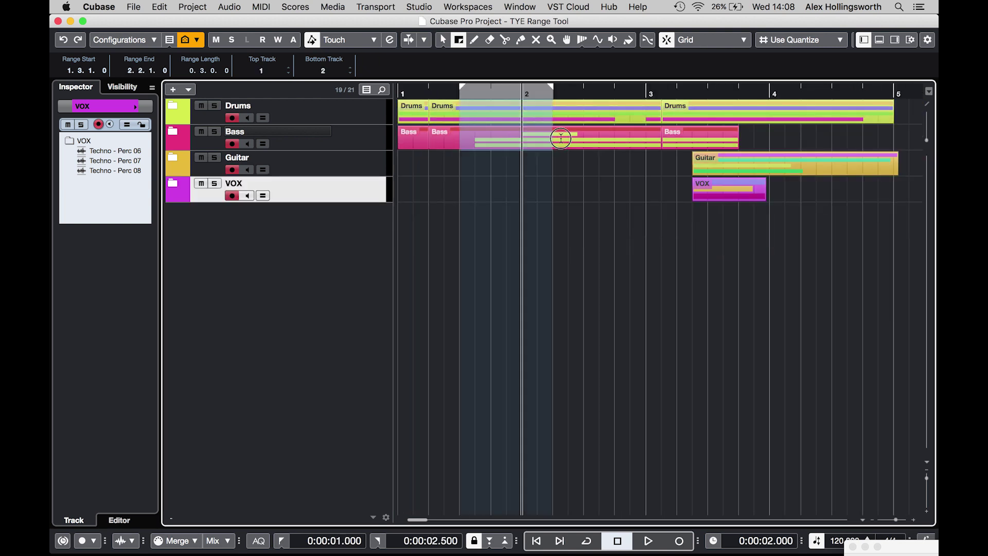
left_click(498, 89)
left_click(457, 90)
key("space")
key("space")
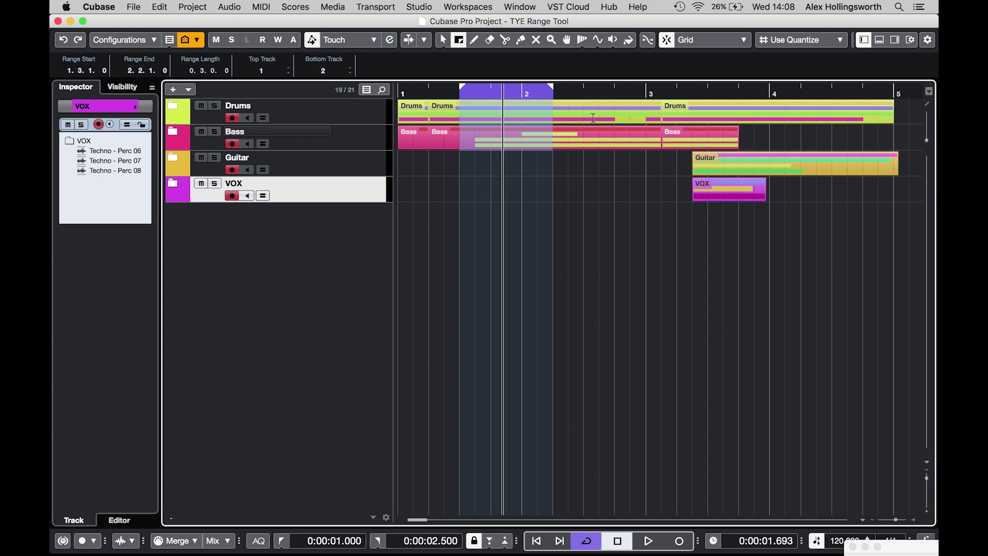
left_click_drag(585, 116, 699, 119)
key("space")
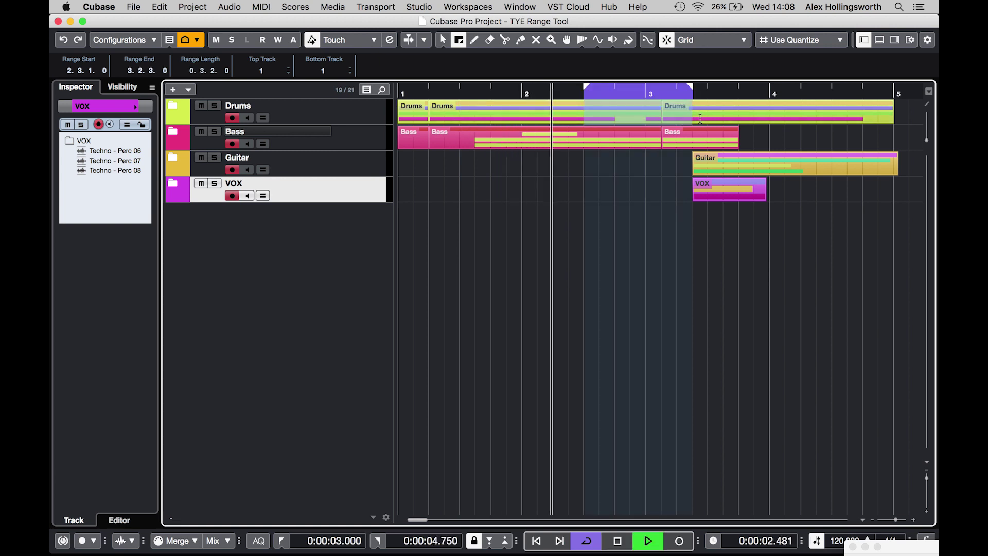
key("g")
key("space")
left_click_drag(595, 104, 705, 185)
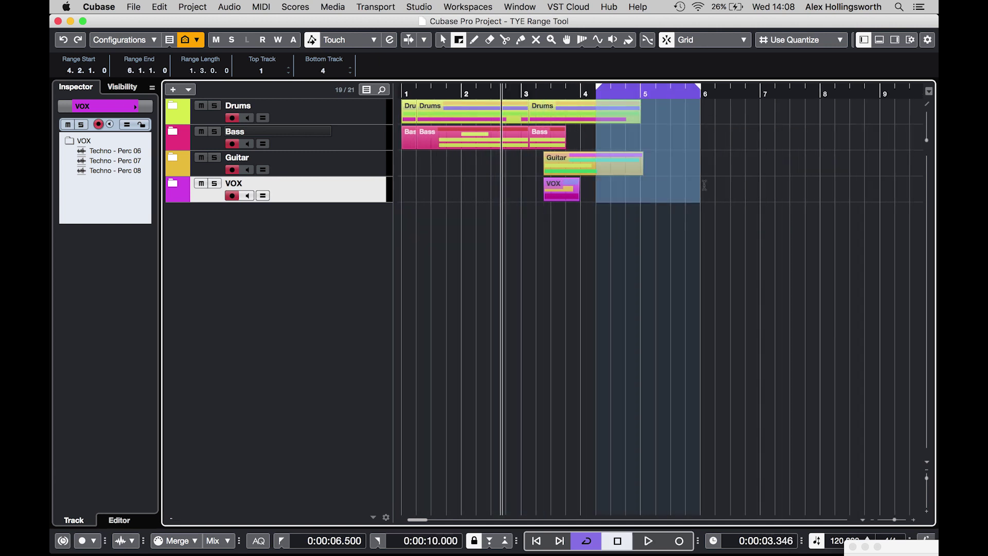
Switch to Object Selection and toggle off Cycle Follows Range Selection in Preferences
key("1")
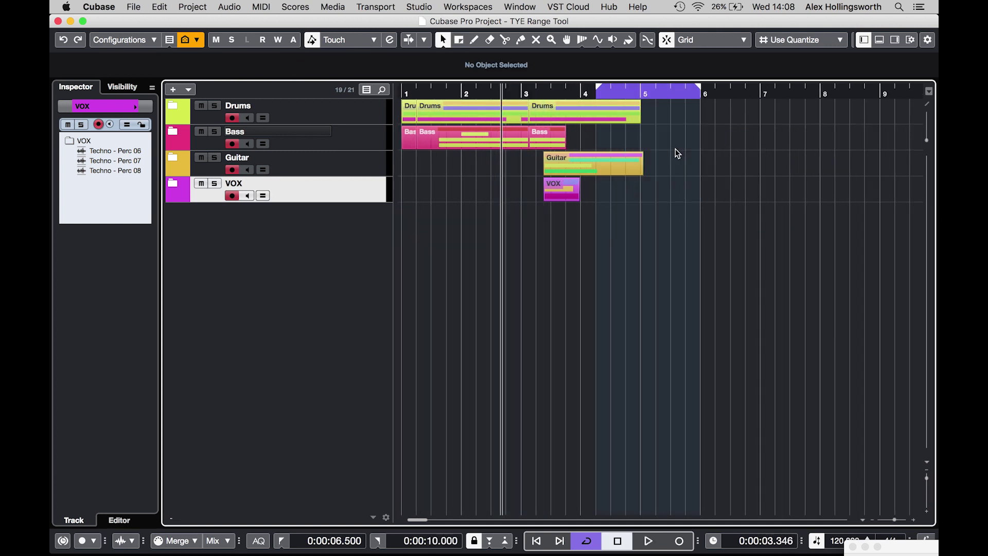
left_click(100, 6)
left_click(104, 45)
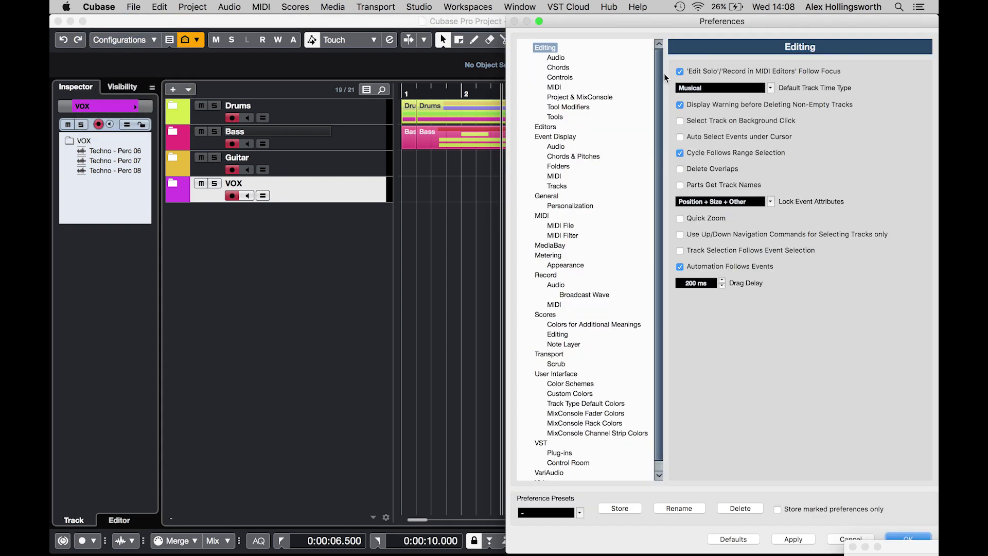
left_click(678, 151)
key("Return")
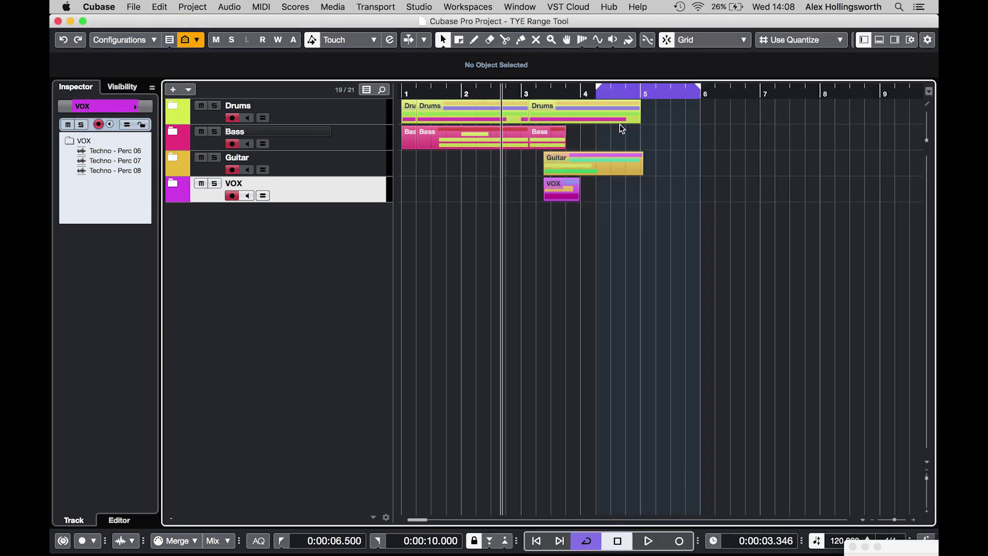
Drag the cycle locators to span bars 1 to 2.7
left_click_drag(627, 85, 432, 88)
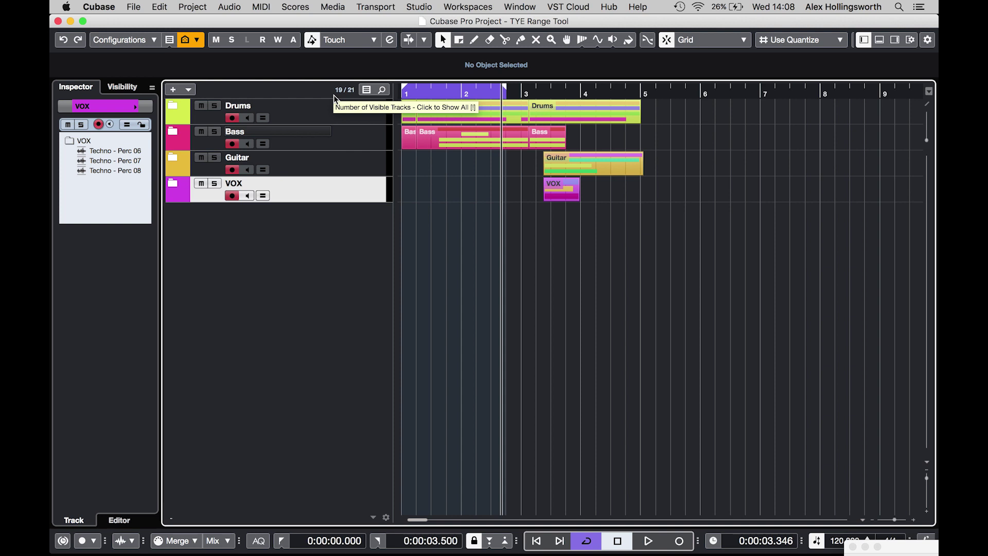
key("g")
key("g")
key("g")
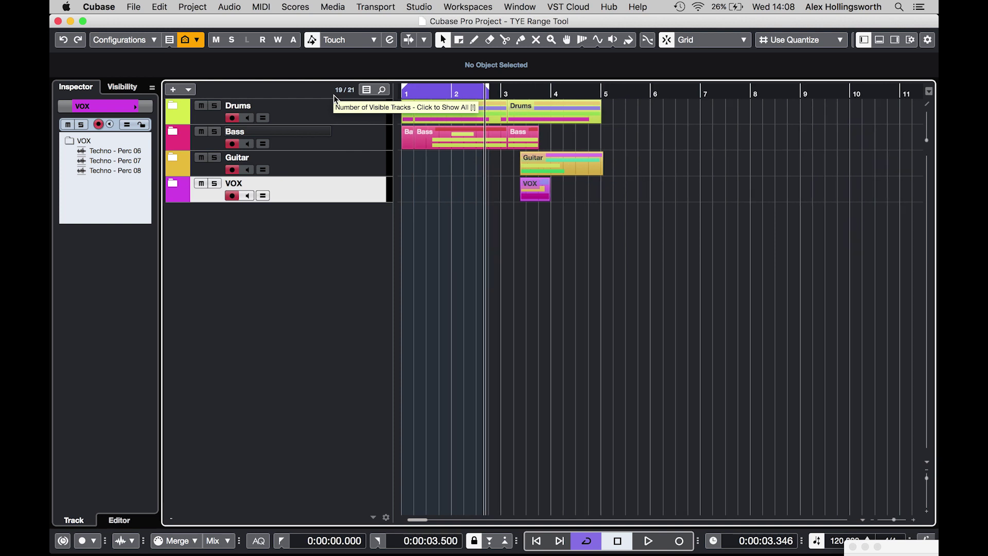
left_click(118, 6)
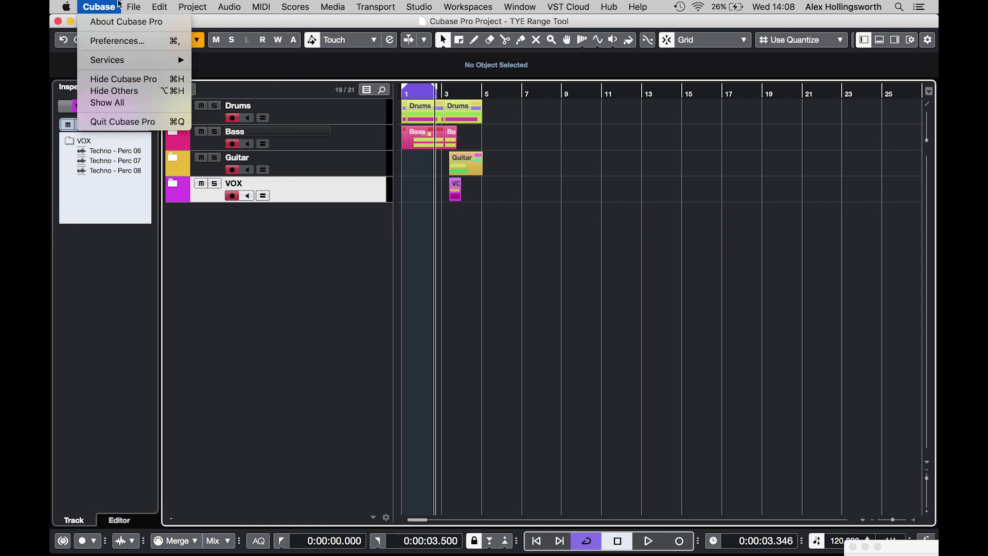
left_click(760, 37)
left_click_drag(761, 37, 883, 38)
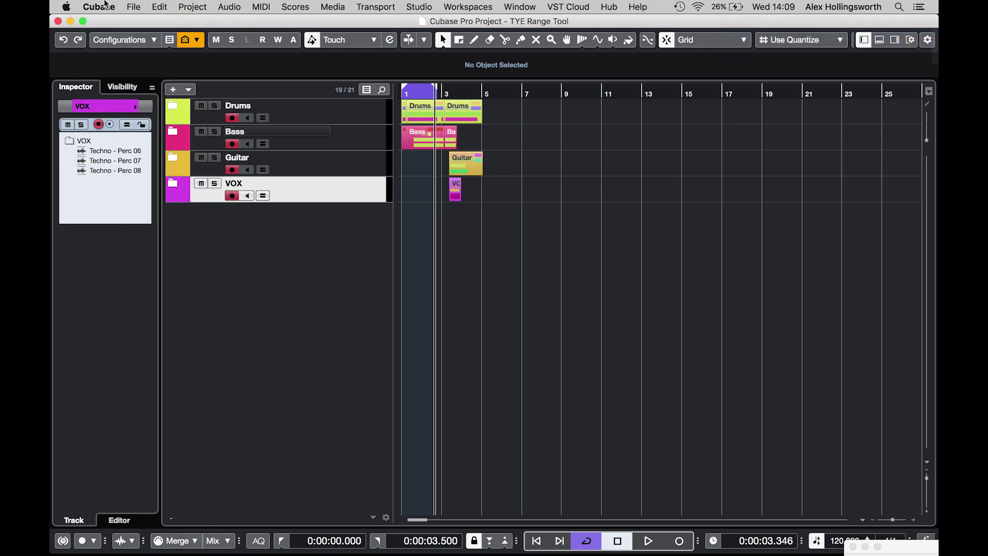
Turn Cycle Follows Range Selection back on in Preferences
left_click(105, 4)
left_click(98, 42)
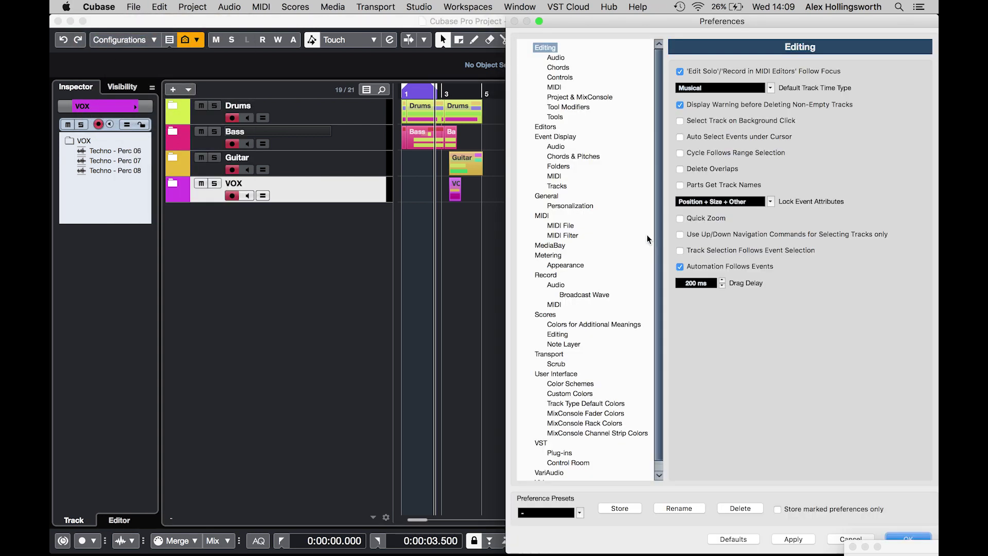
left_click(679, 154)
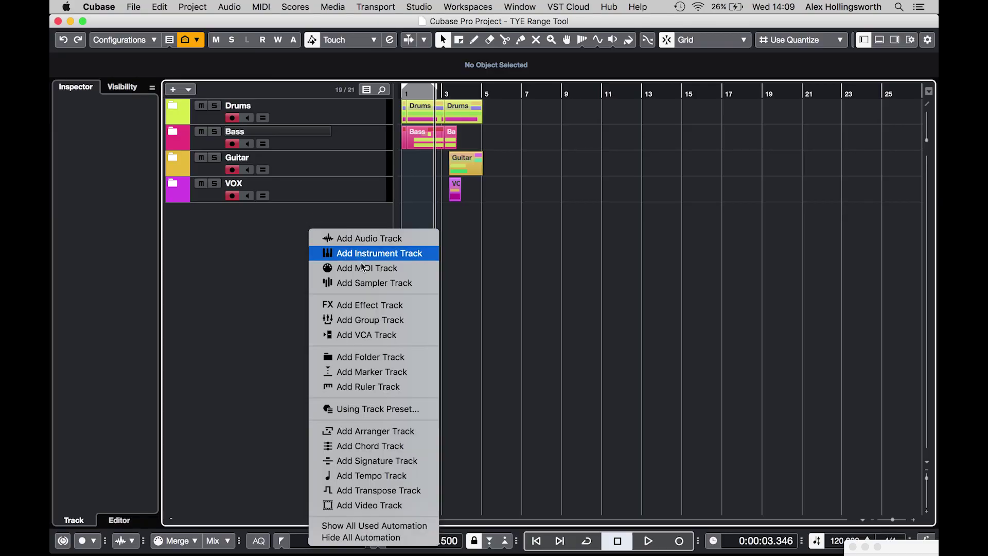
Add Markers, Signature and Tempo tracks and place them above the Drums folder
left_click(360, 372)
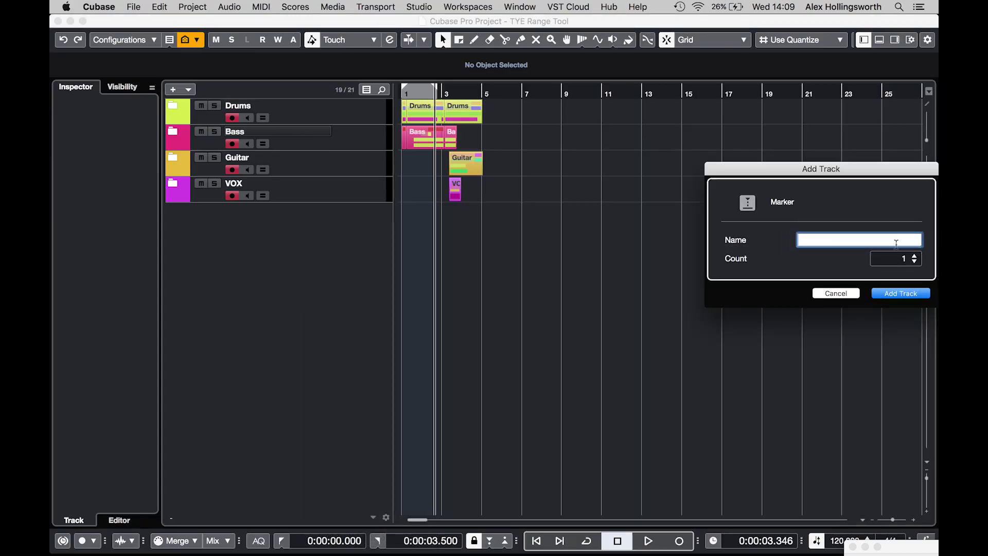
left_click(900, 293)
right_click(278, 284)
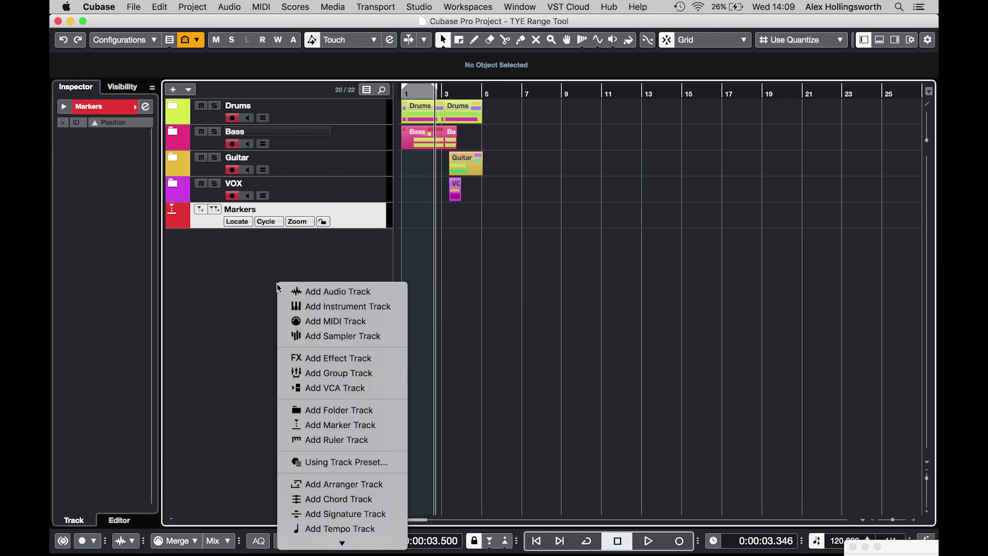
left_click(354, 519)
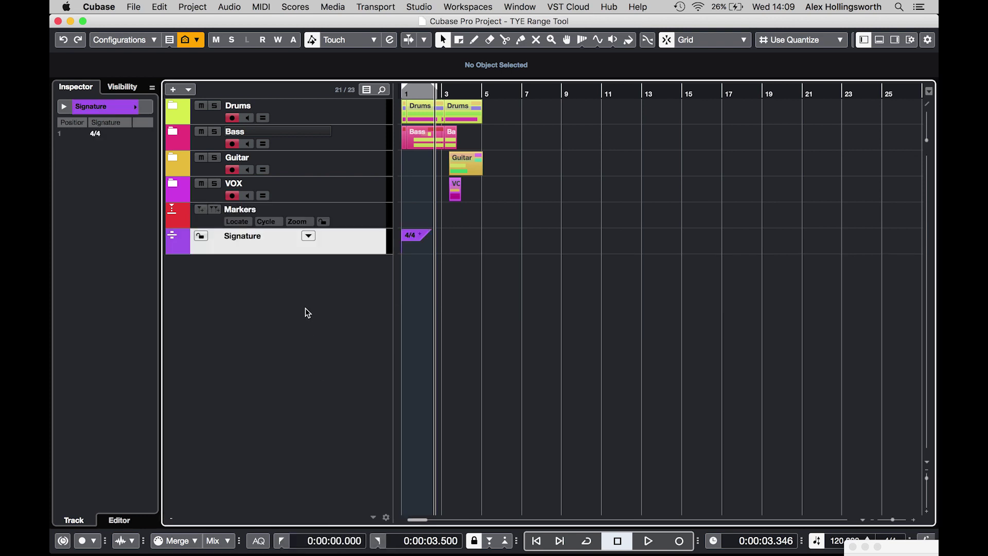
right_click(318, 307)
left_click(385, 483)
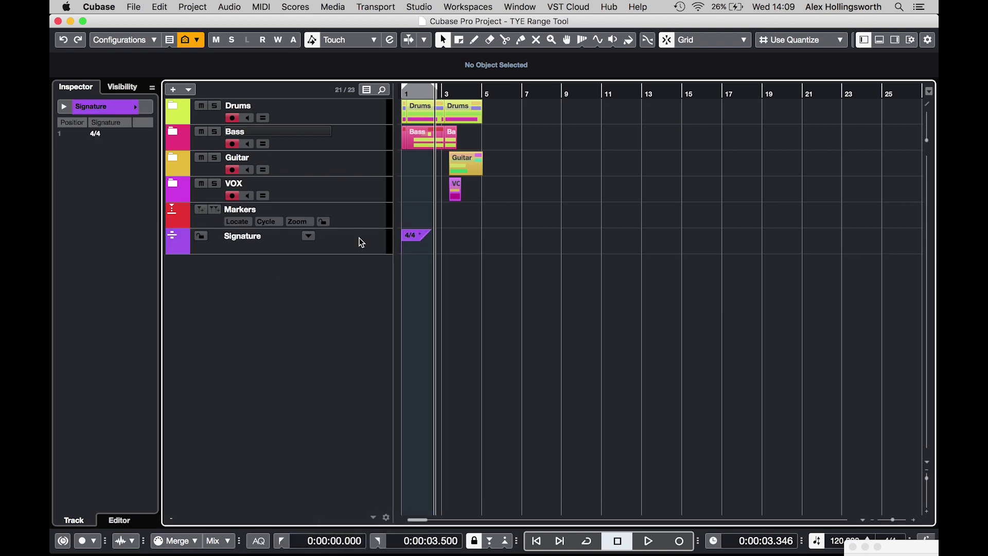
left_click(362, 206)
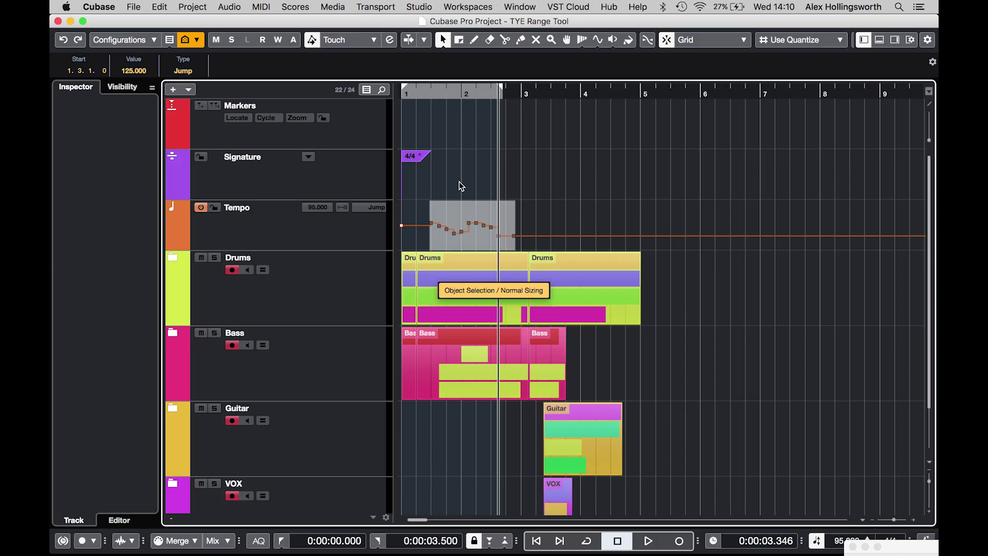
With the Range Selection tool, select the tempo curve from bar 1.4 to bar 2.9
left_click(461, 216)
key("2")
left_click_drag(427, 230, 526, 240)
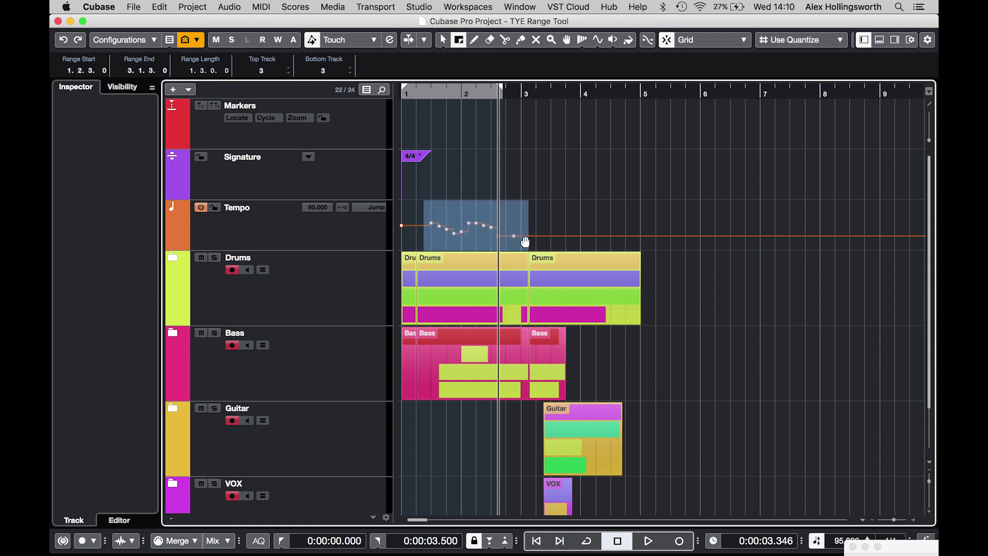
left_click(467, 153)
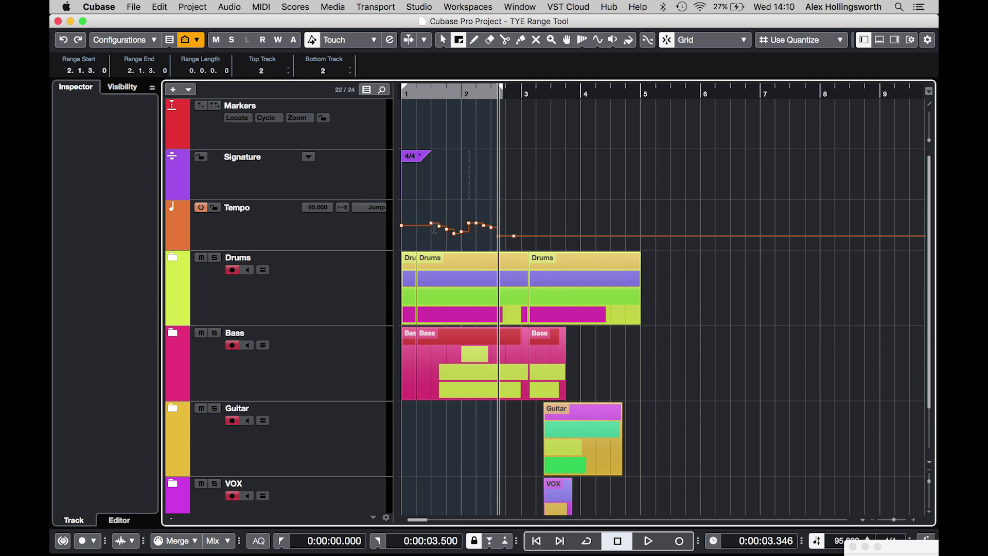
left_click_drag(433, 228, 523, 237)
Copy the tempo section to around bar 3.2, undo it, and return to Object Selection
key("1")
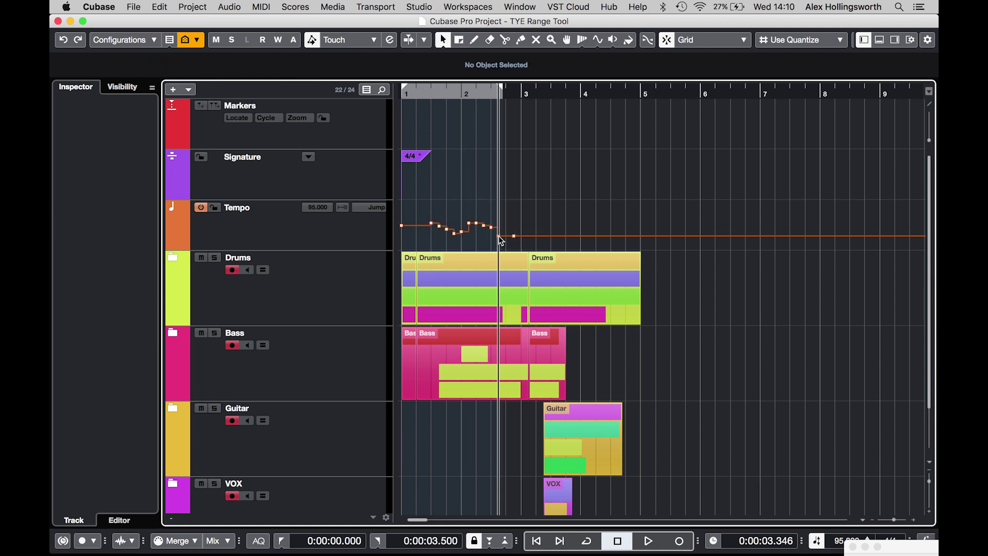
key("2")
left_click_drag(462, 234, 566, 237)
key("super+z")
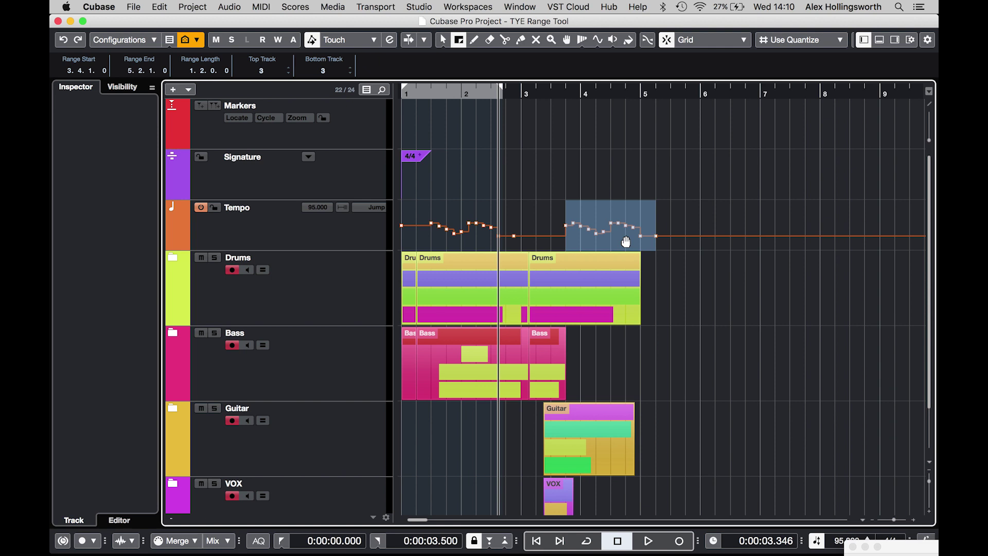
key("1")
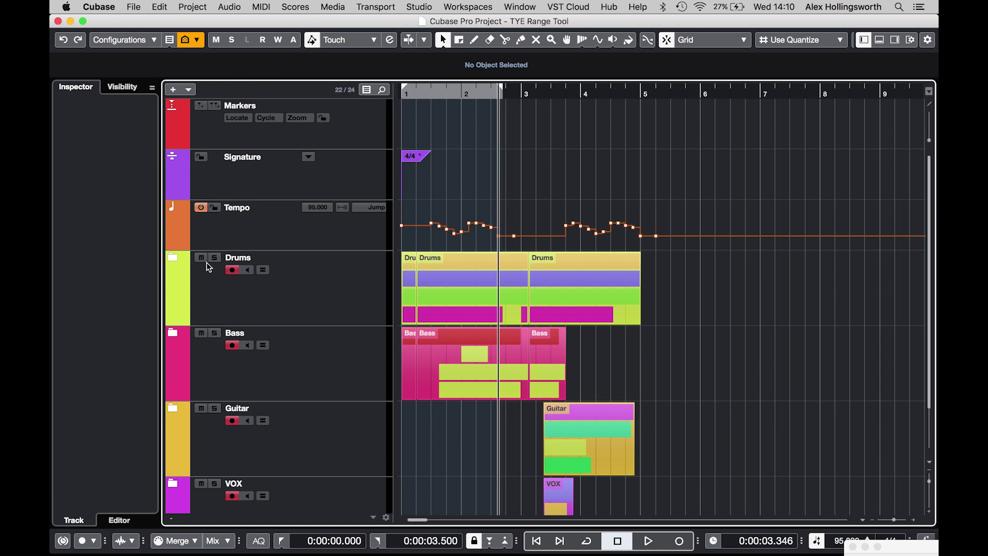
Expand Drums and show a tall Volume automation lane on Techno Top Loop 06
left_click(172, 260)
left_click_drag(390, 335, 394, 240)
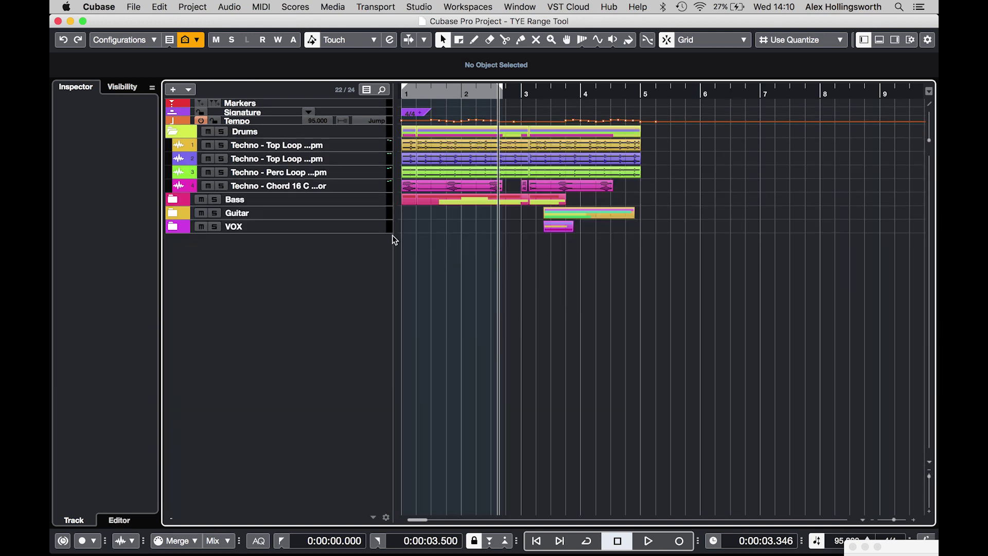
left_click(359, 141)
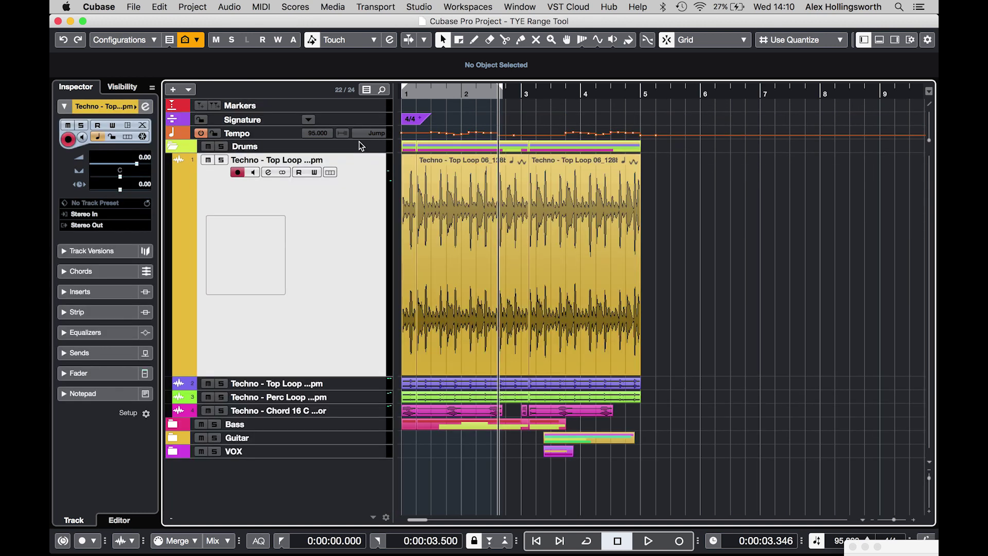
key("a")
left_click(366, 391)
key("alt+Down")
key("alt+Down")
key("alt+Down")
key("alt+Down")
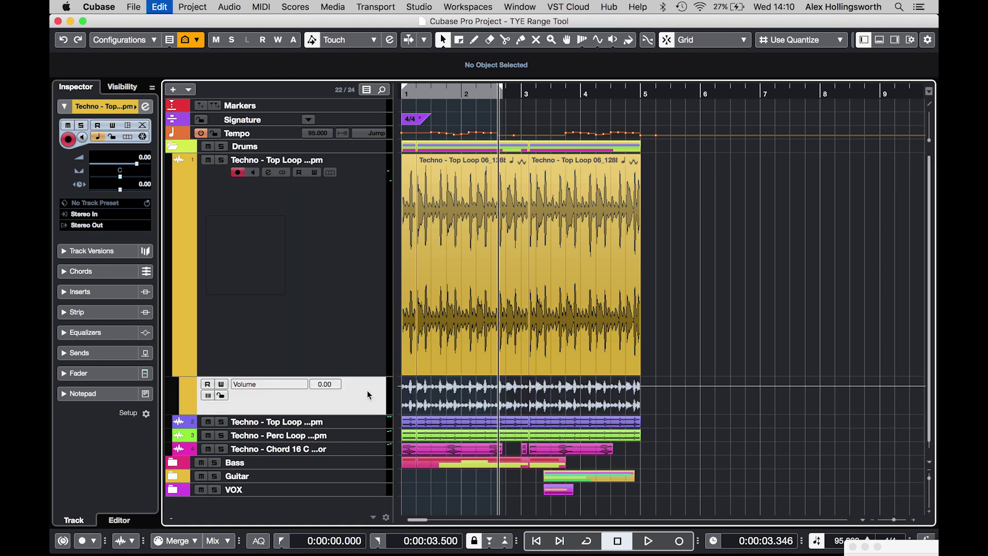
Draw a volume curve from bar 1.5 toward bar 3, range-select bars 1–5.2, then clear it
mouse_move(430, 395)
left_mouse_down()
mouse_move(478, 405)
mouse_move(497, 393)
mouse_move(536, 408)
mouse_move(597, 391)
mouse_move(637, 412)
left_mouse_up()
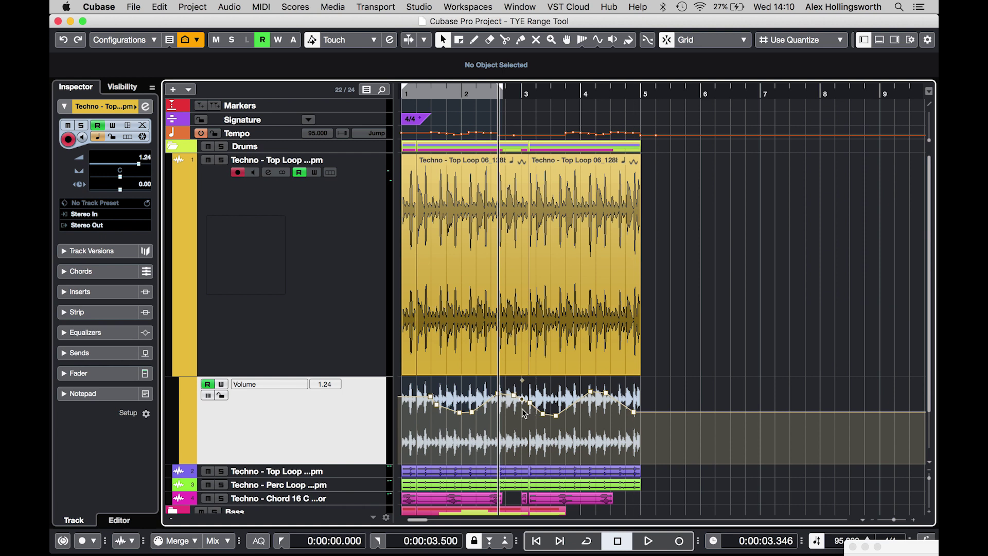
key("2")
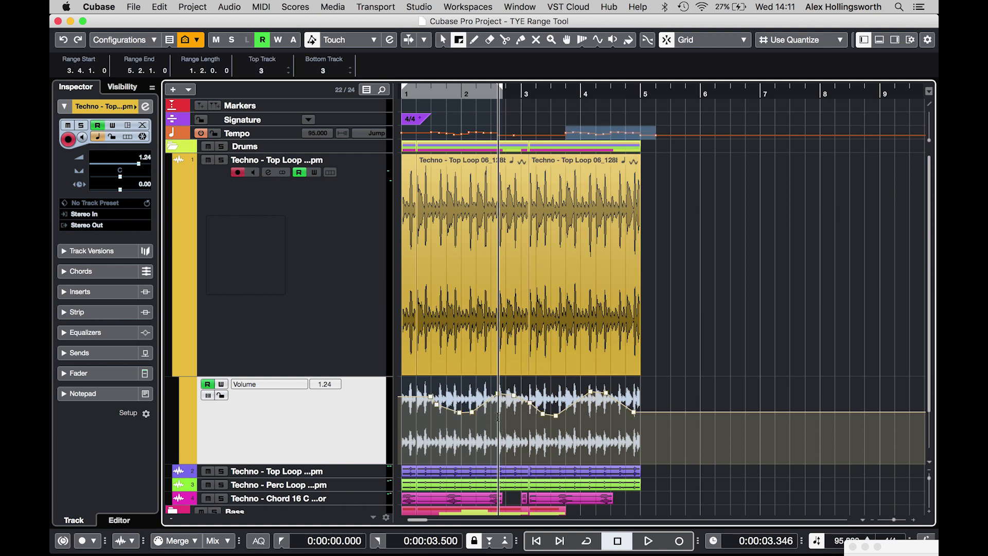
left_click_drag(497, 417, 792, 440)
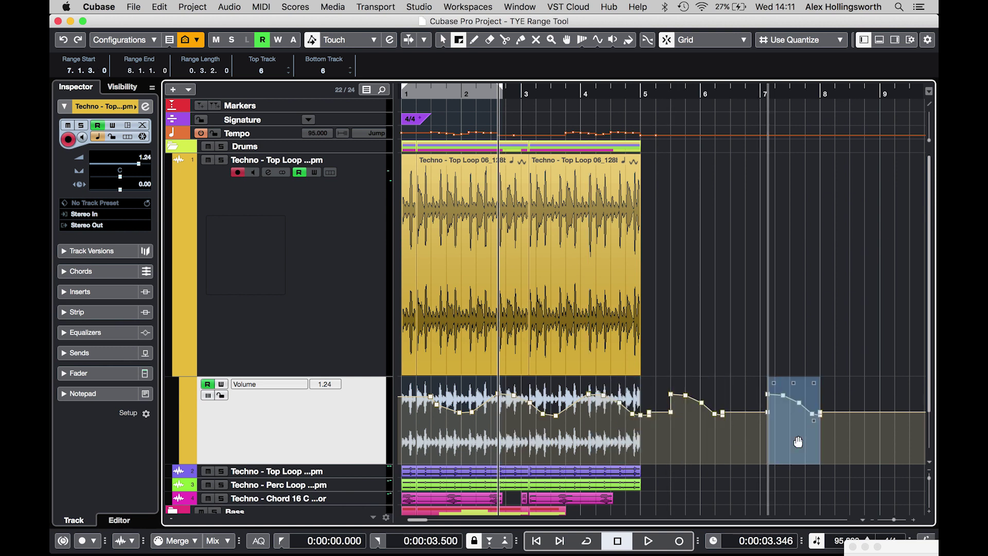
left_click_drag(665, 435, 382, 441)
right_click(418, 218)
left_click(432, 224)
Copy the volume automation further along, repeating the bump past bar 5 to about bar 8
key("h")
key("h")
key("h")
key("2")
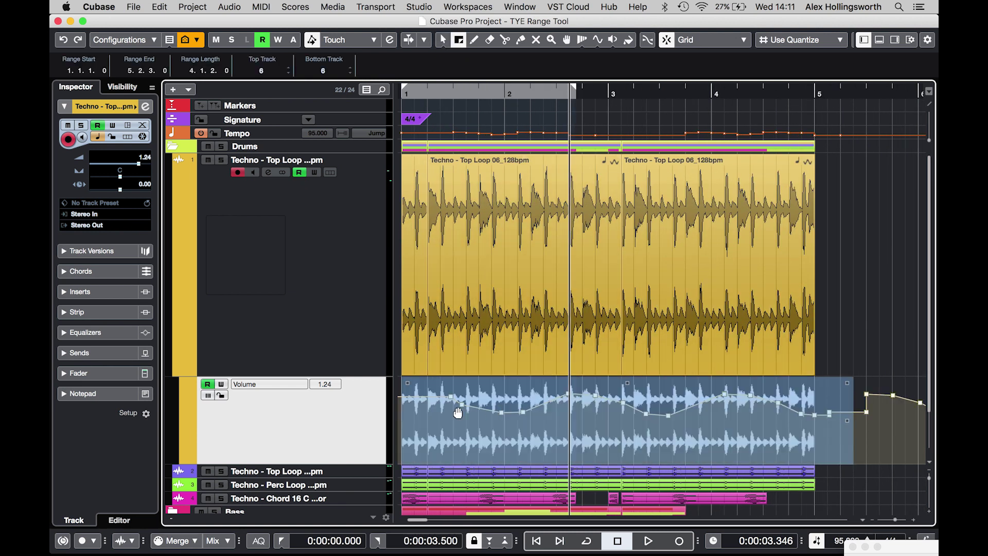
left_click_drag(458, 412, 512, 410)
key("1")
left_click(858, 330)
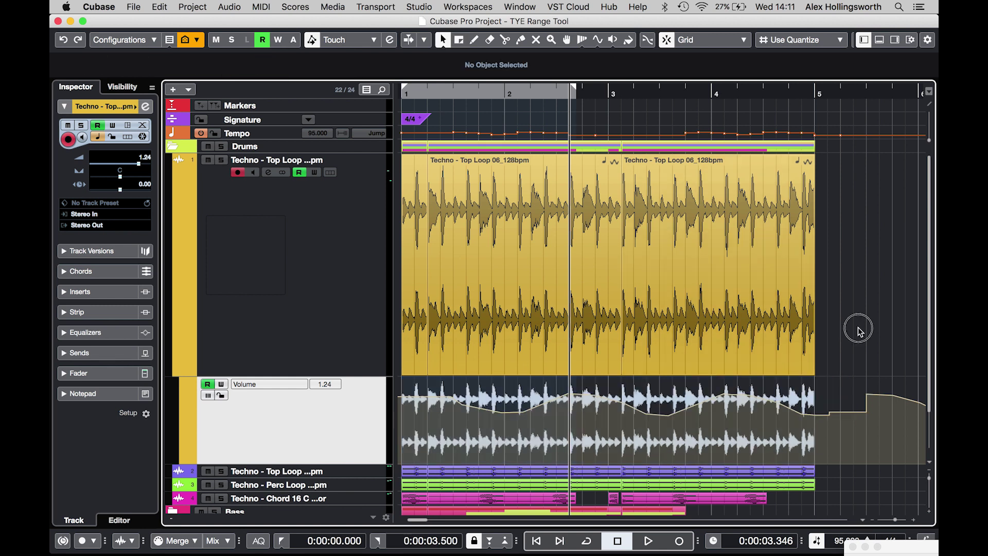
Collapse Top Loop 06's Volume lane and give all tracks, including the four Drums loops, equal height
key("g")
key("shift+g")
left_click(331, 251)
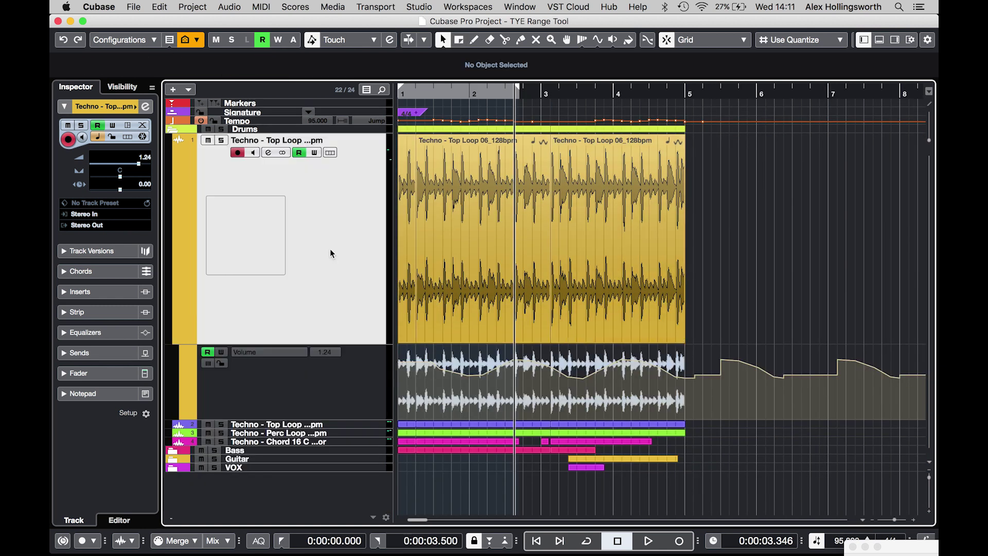
key("z")
key("z")
key("shift+h")
key("shift+h")
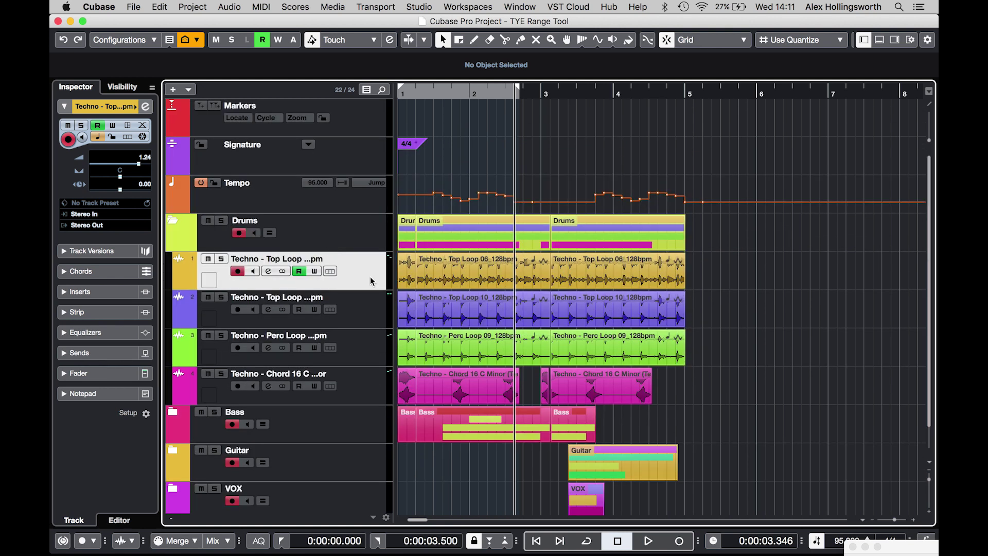
left_click(375, 283, "super")
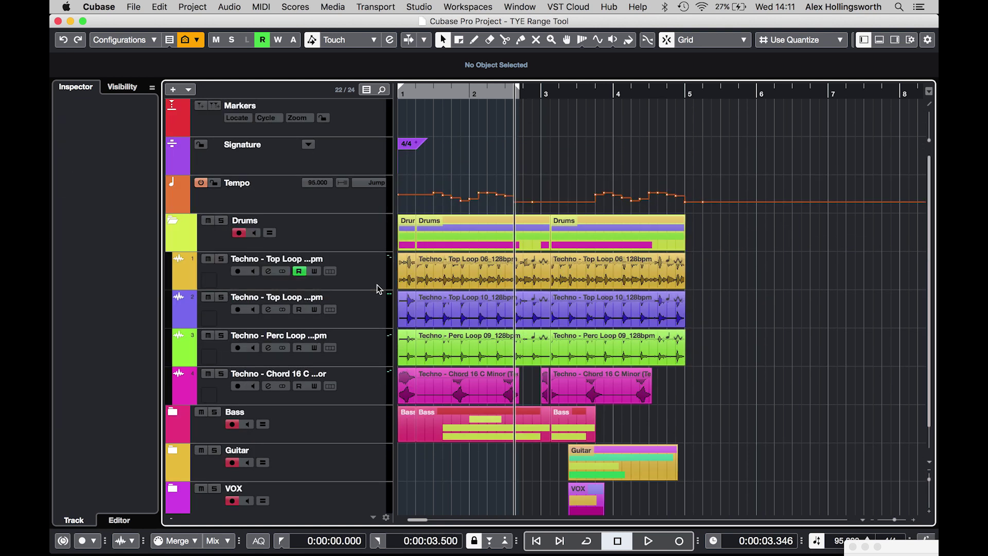